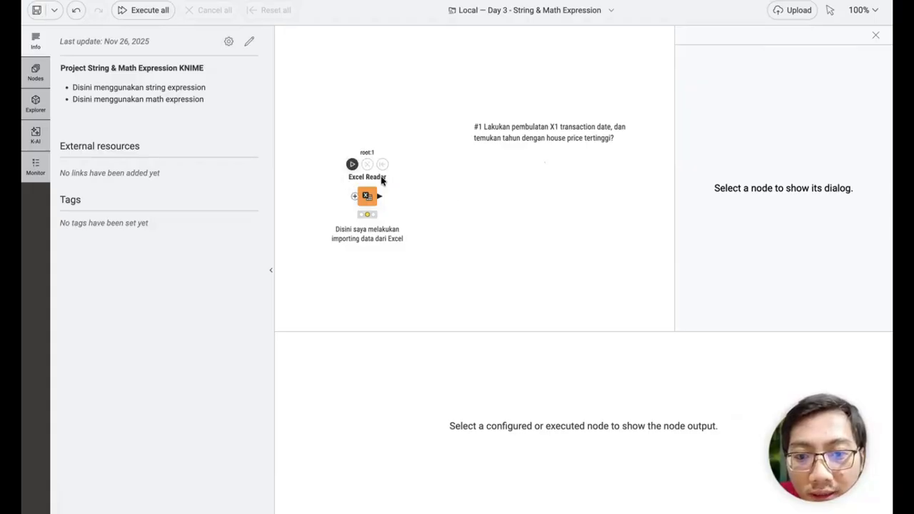
# - In the Excel Reader's transformation settings, change the X1 transaction date column type to Number (Float) and confirm
pyautogui.click(366, 194)
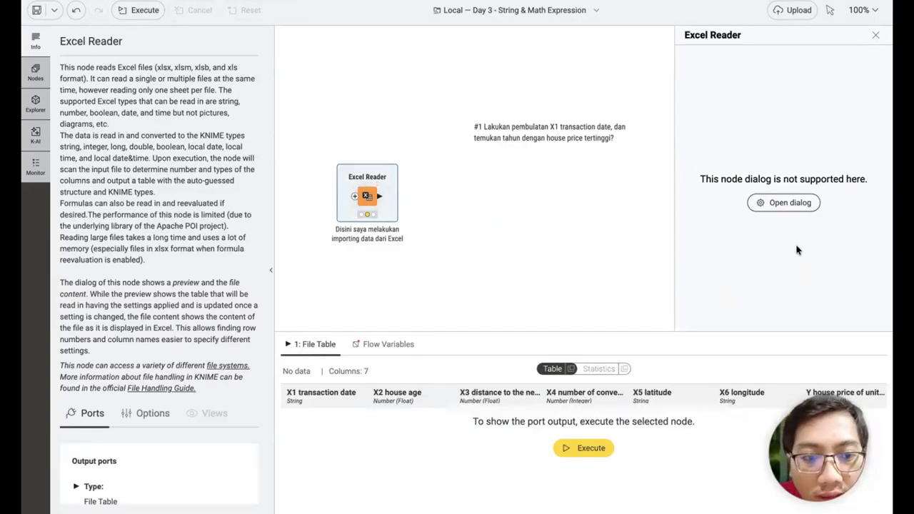
pyautogui.click(789, 203)
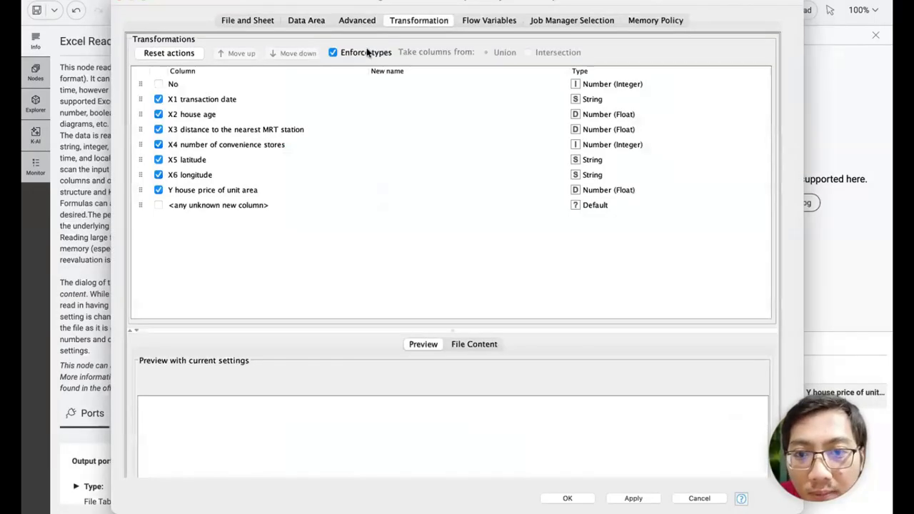
pyautogui.click(607, 102)
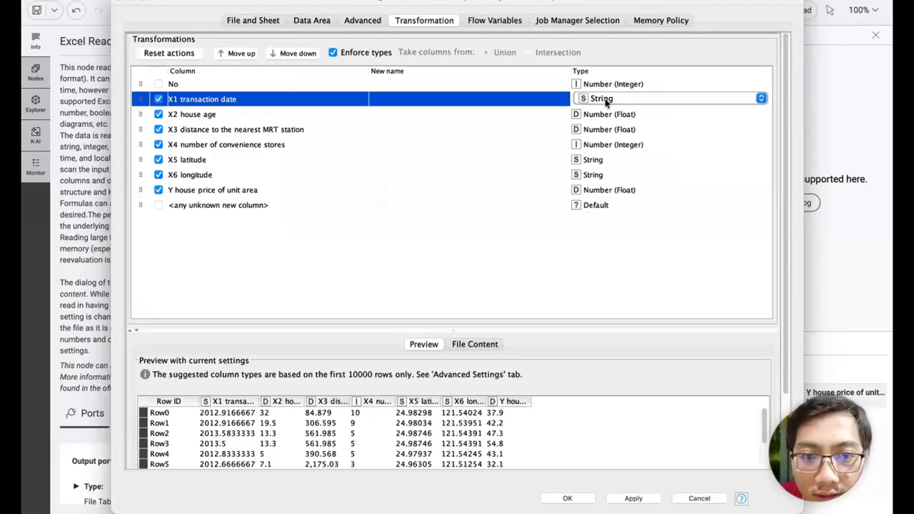
pyautogui.click(605, 100)
pyautogui.click(607, 82)
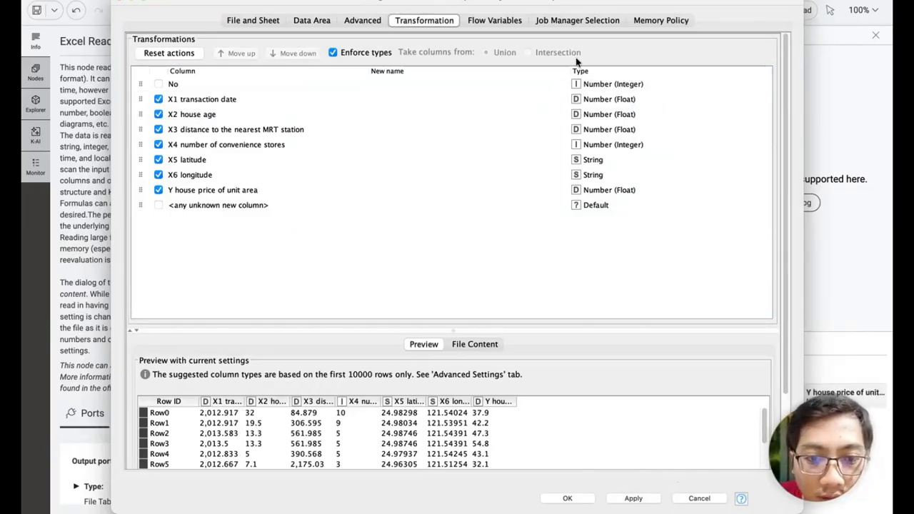
pyautogui.moveTo(605, 1); pyautogui.dragTo(681, 2)
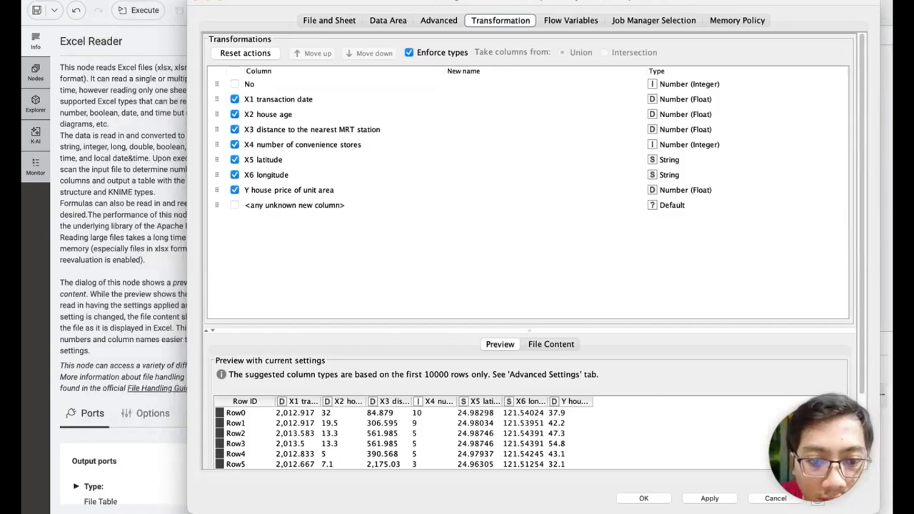
pyautogui.click(643, 497)
# - Add an Expression node connected to the Excel Reader's output
pyautogui.moveTo(380, 200)
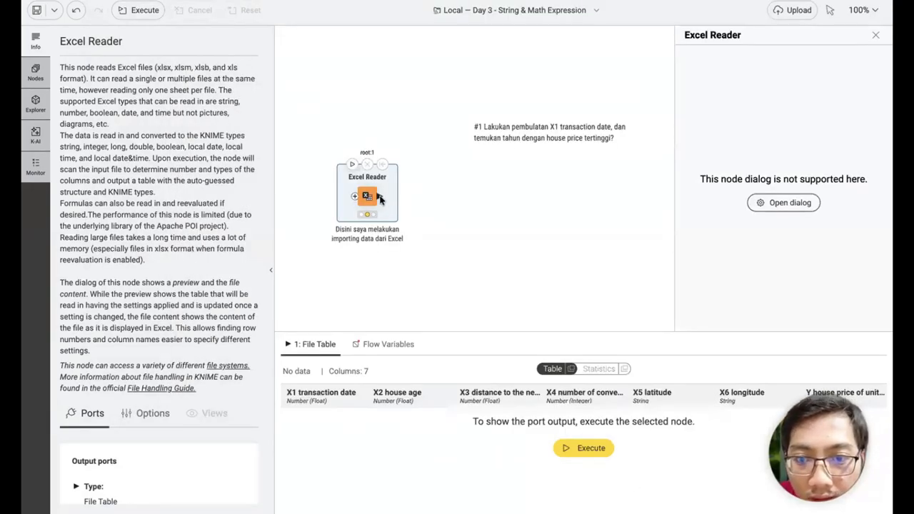
pyautogui.hotkey('ctrl', '.')
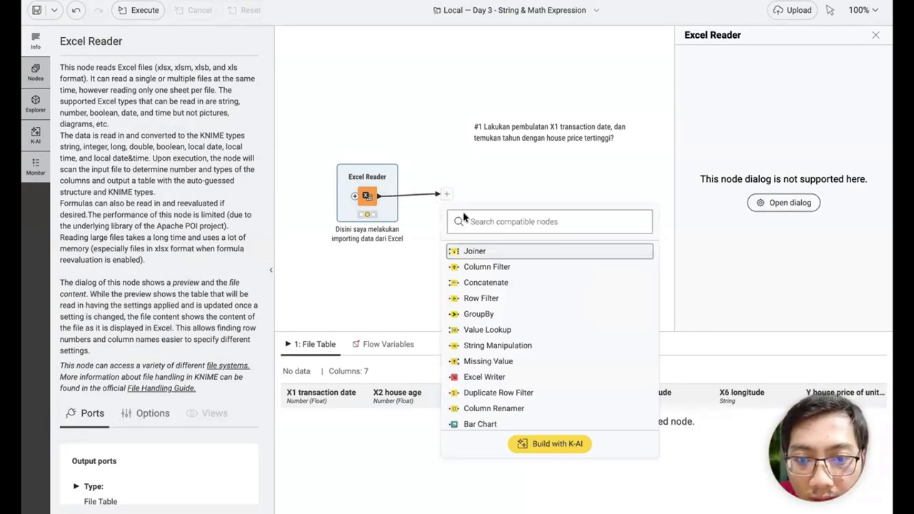
pyautogui.write('exp')
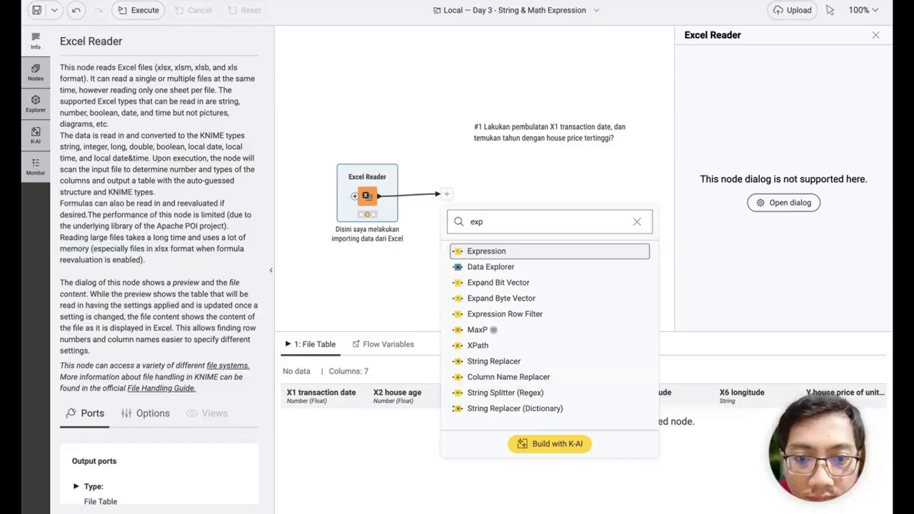
pyautogui.press('Return')
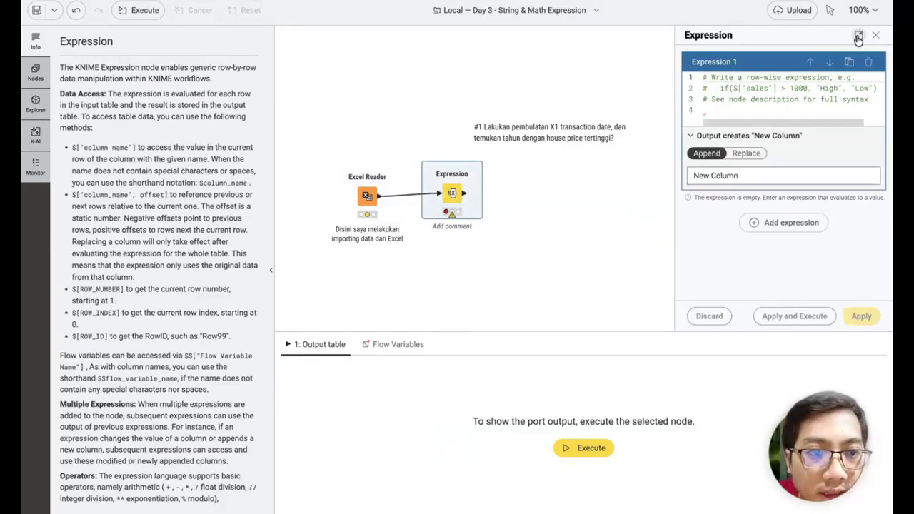
# - Enlarge the Expression node's dialog and clear the sample code from Expression 1
pyautogui.click(858, 39)
pyautogui.click(380, 54)
pyautogui.hotkey('ctrl', 'a')
pyautogui.press('BackSpace')
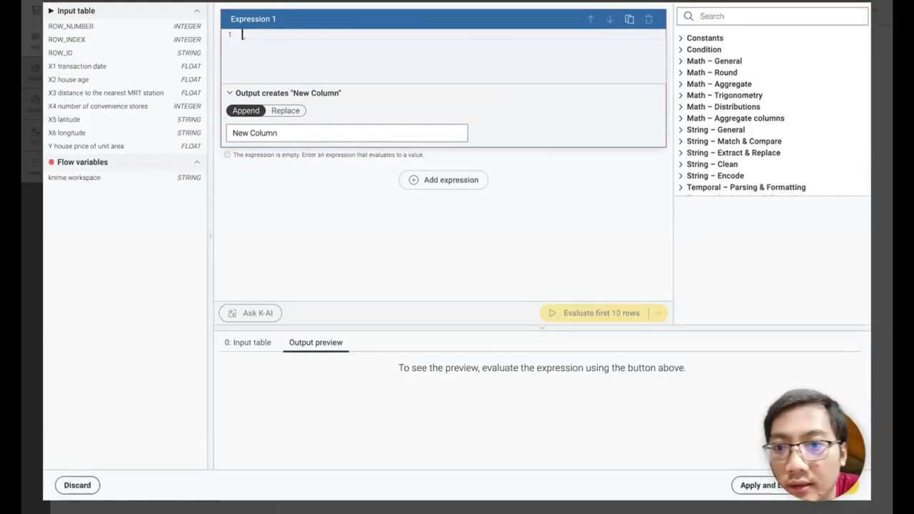
# - Try to convert the X1 transaction date column to an integer with parse_int, then clear the expression
pyautogui.write('int')
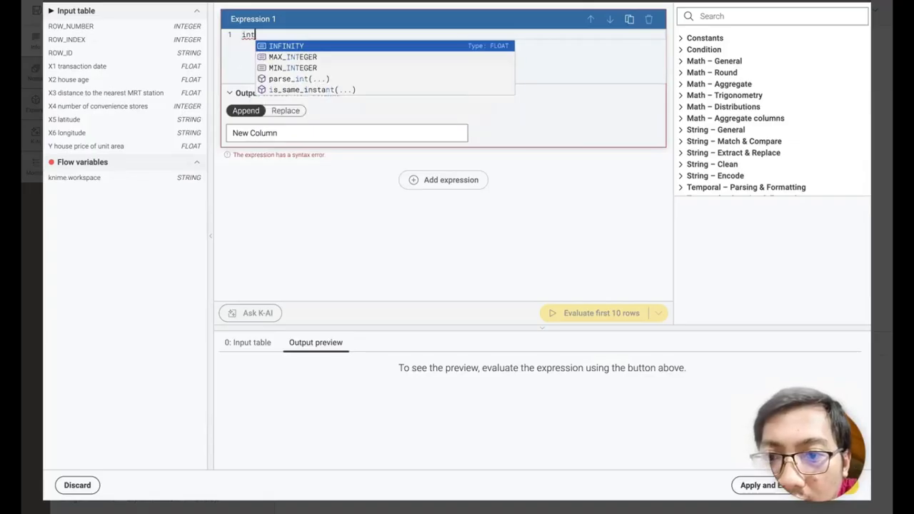
pyautogui.press('Down')
pyautogui.press('Down')
pyautogui.press('Down')
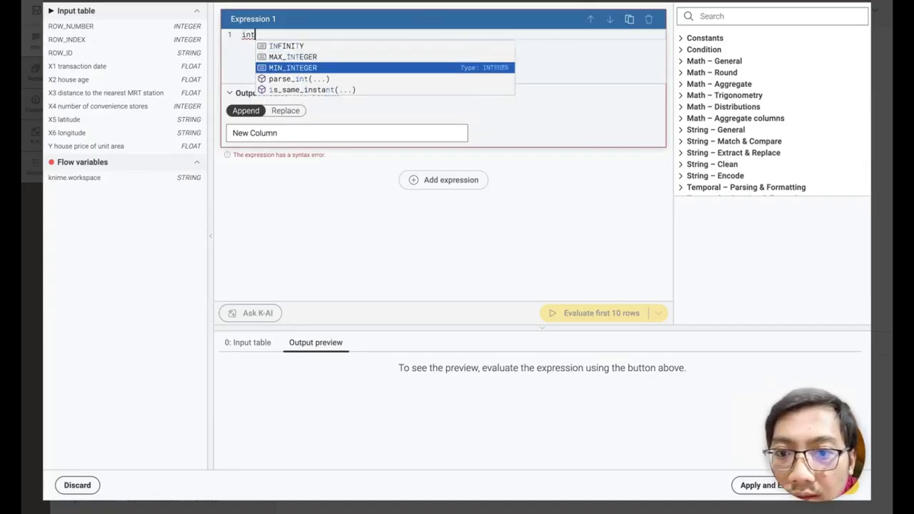
pyautogui.press('Return')
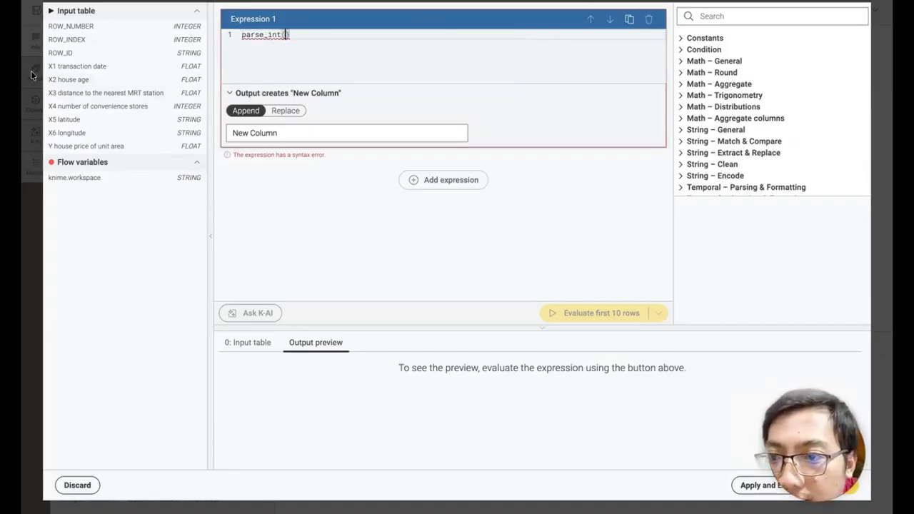
pyautogui.click(67, 65)
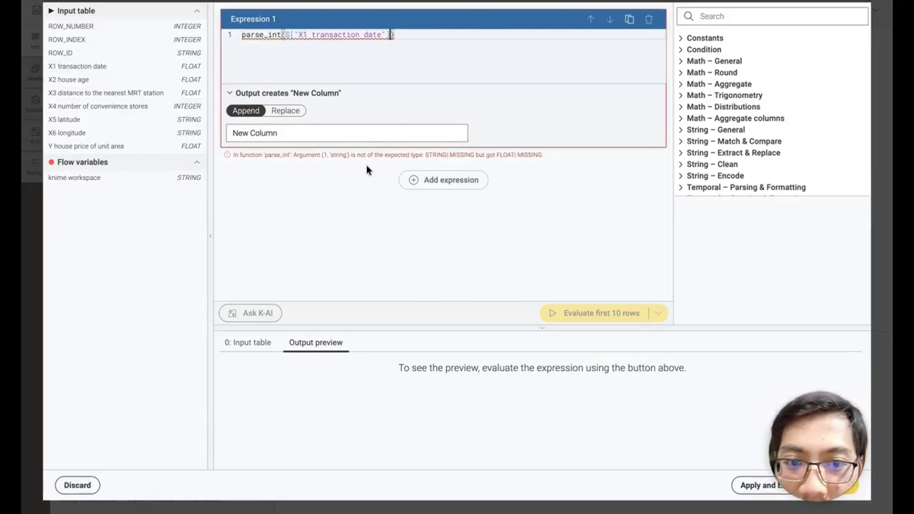
pyautogui.hotkey('ctrl', 'a')
pyautogui.press('BackSpace')
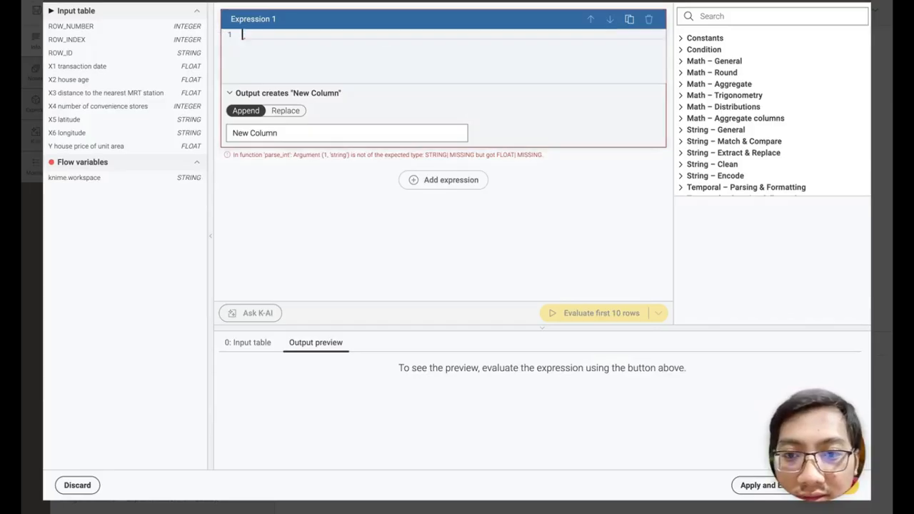
pyautogui.write('int')
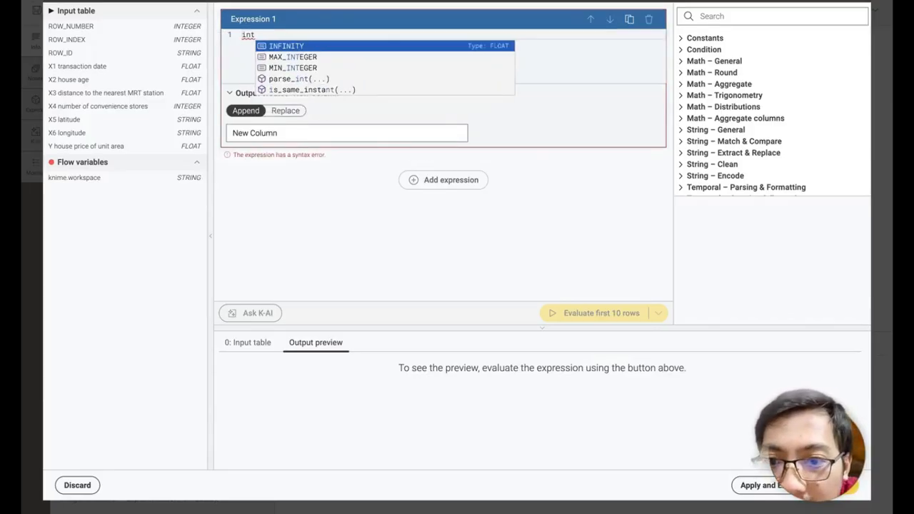
pyautogui.press('BackSpace')
pyautogui.press('BackSpace')
pyautogui.press('BackSpace')
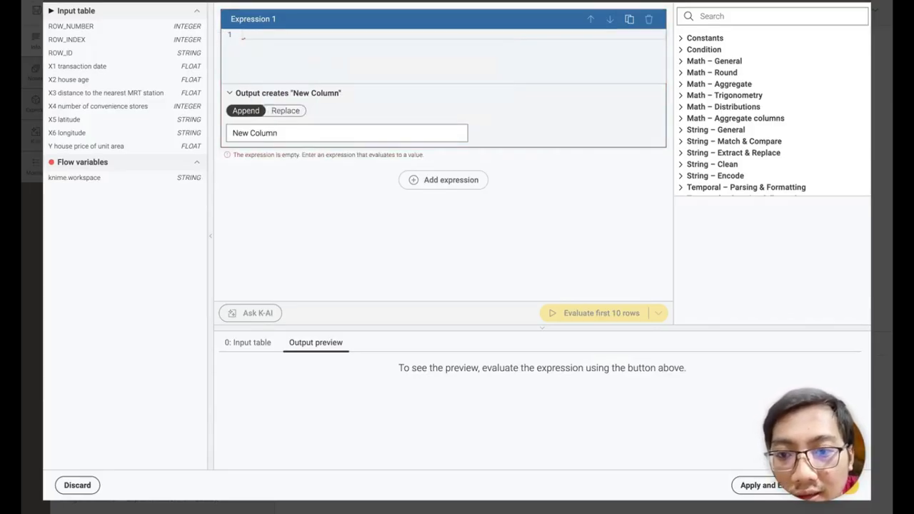
# - Write the expression round($["X1 transaction date"]) in Expression 1
pyautogui.write('roun')
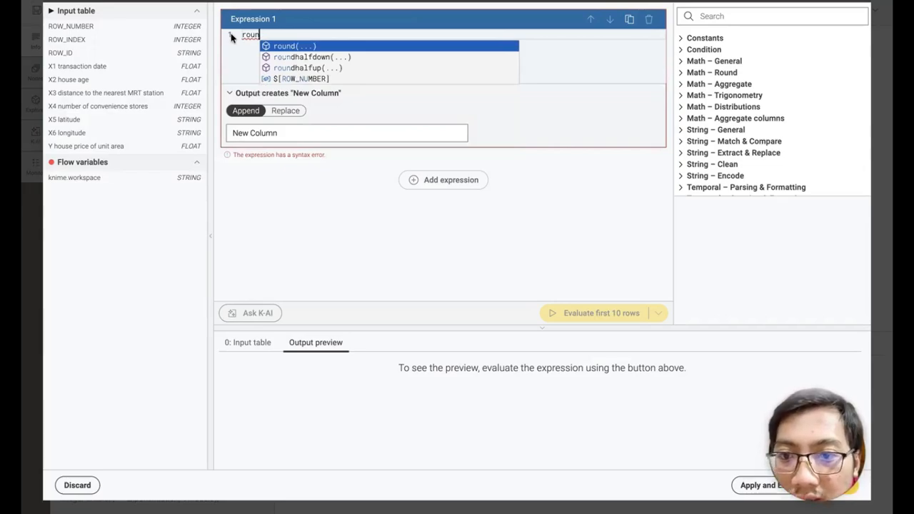
pyautogui.click(307, 46)
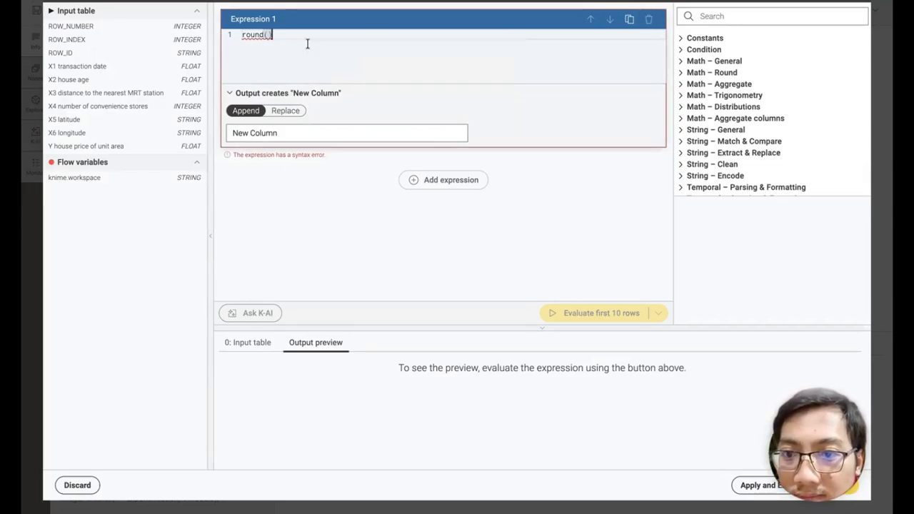
pyautogui.doubleClick(85, 66)
# - Try having the output replace the X1 transaction date column, then switch back to appending a new column
pyautogui.click(293, 111)
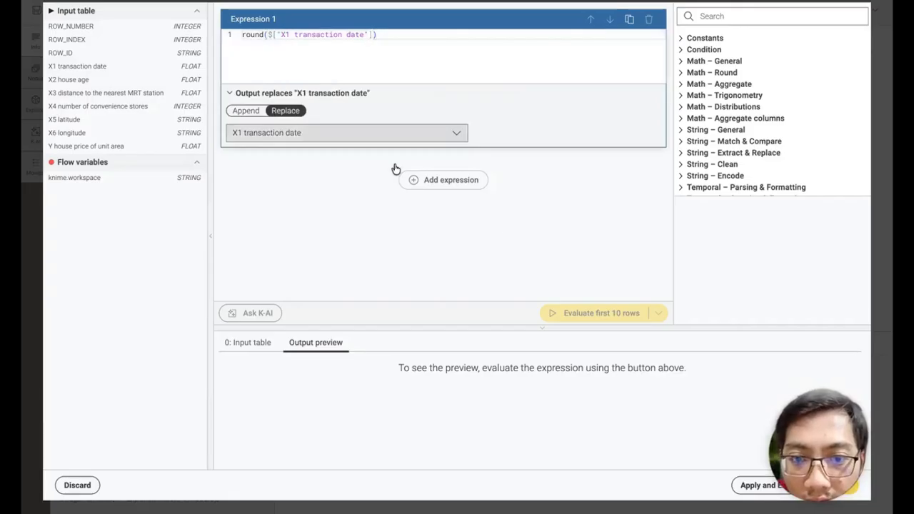
pyautogui.click(385, 133)
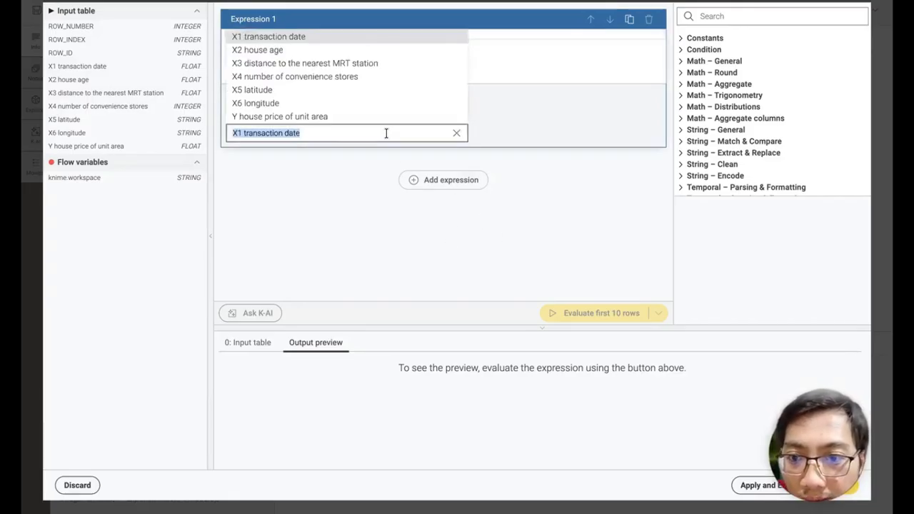
pyautogui.click(275, 177)
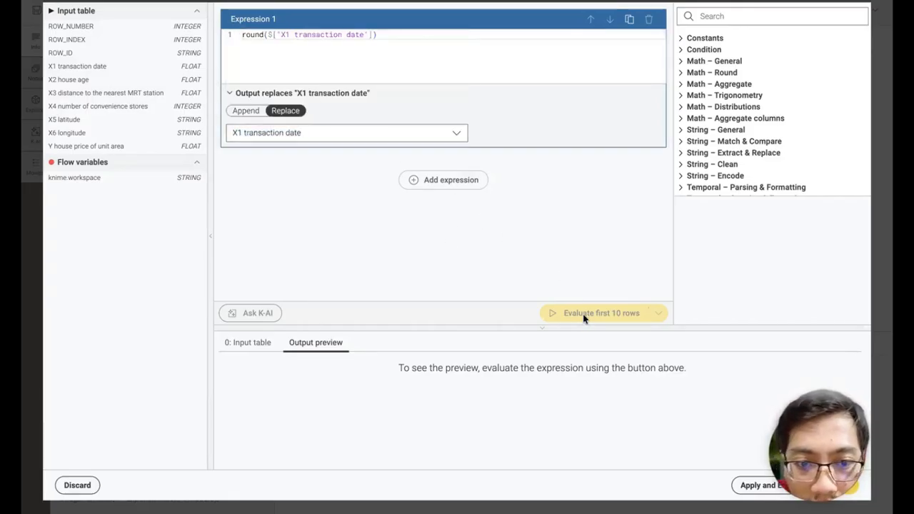
pyautogui.click(257, 115)
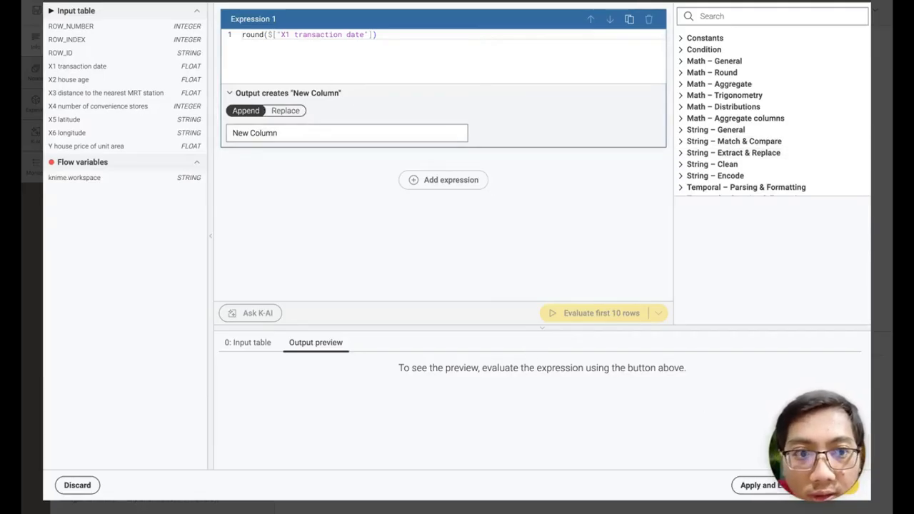
# - Leave the Expression dialog saving its configuration changes, and execute the Excel Reader node
pyautogui.click(840, 3)
pyautogui.click(380, 195)
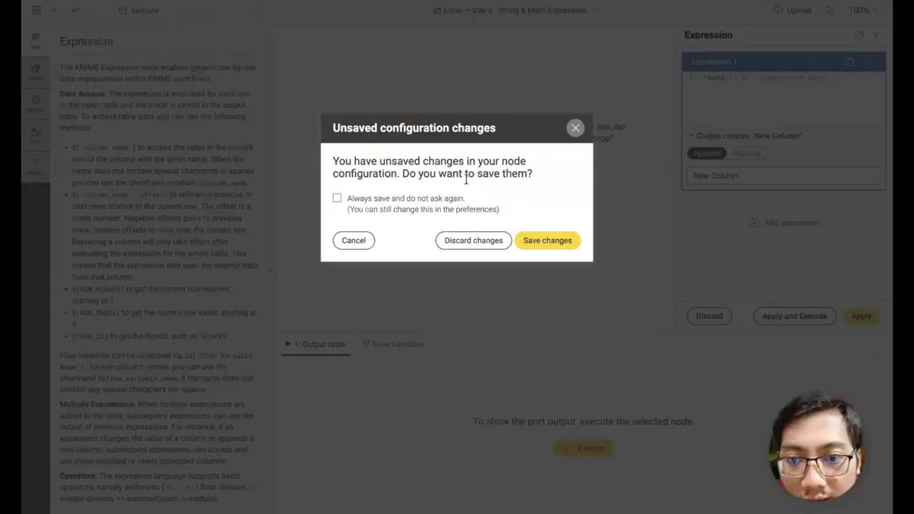
pyautogui.click(544, 245)
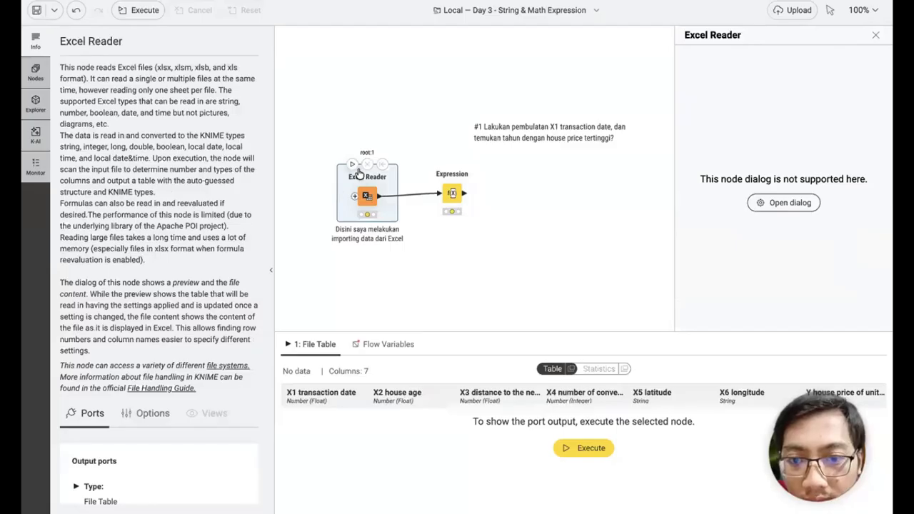
pyautogui.click(353, 165)
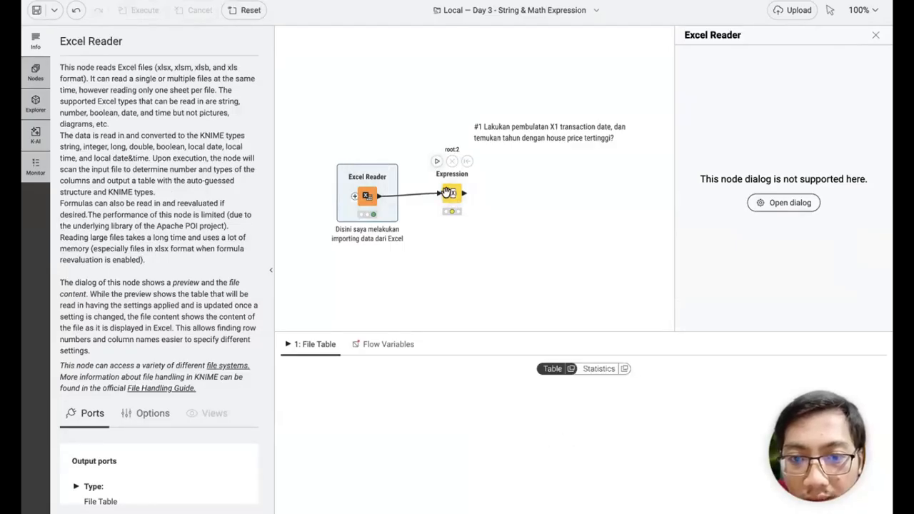
# - Reopen the Expression node's enlarged editor, set the output to replace X1 transaction date, and evaluate the first 10 rows
pyautogui.click(448, 193)
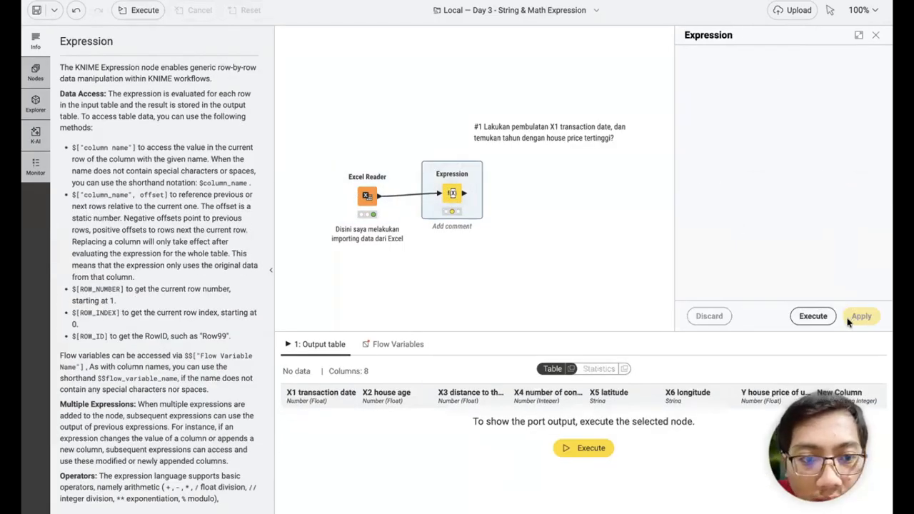
pyautogui.click(858, 35)
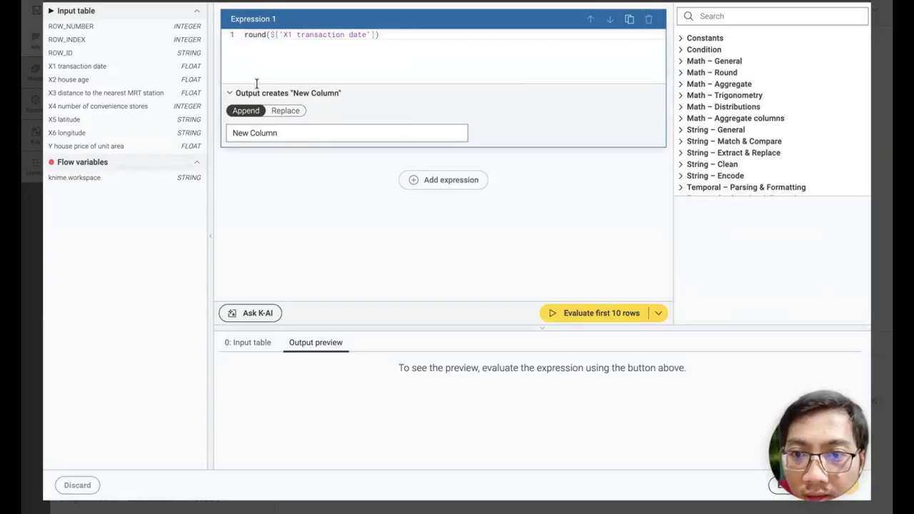
pyautogui.click(284, 111)
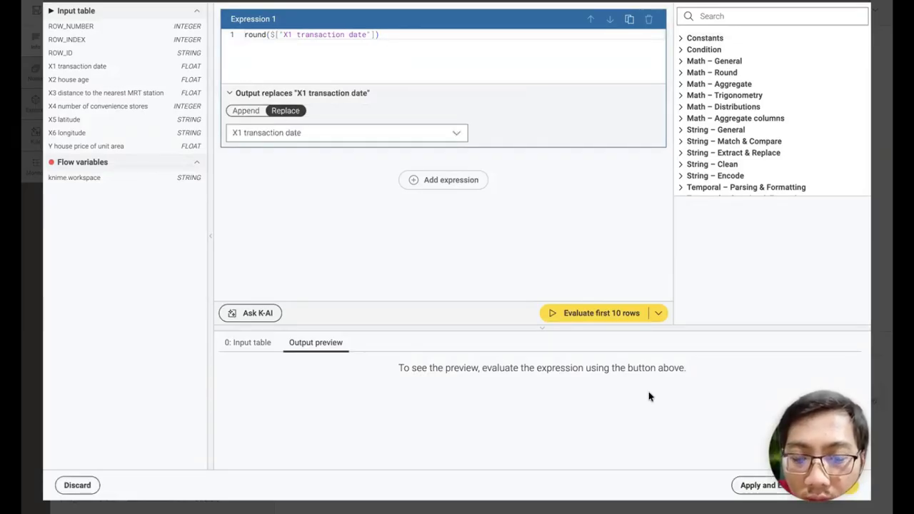
pyautogui.click(588, 315)
# - Examine the rounded X1 transaction date values across the rows of the output preview
pyautogui.scroll(-3, 279, 418)
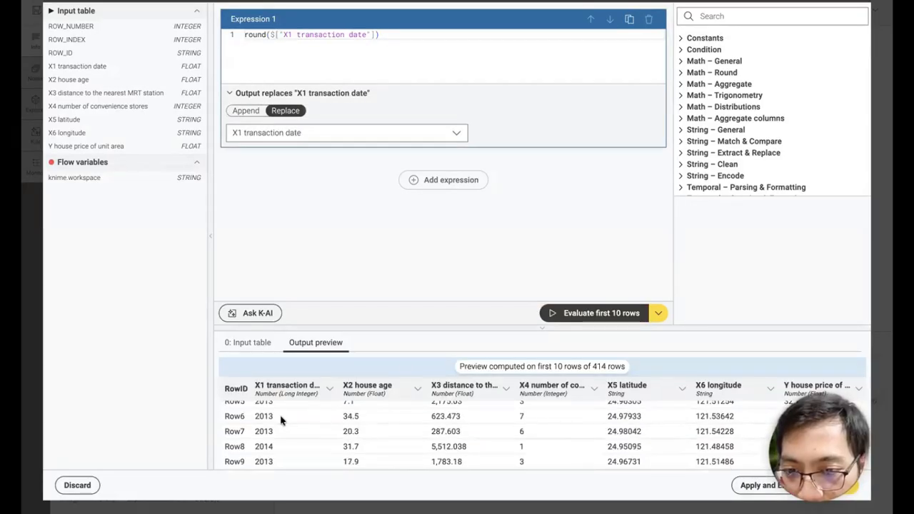
pyautogui.scroll(2, 280, 420)
pyautogui.scroll(1, 281, 421)
pyautogui.scroll(-3, 269, 427)
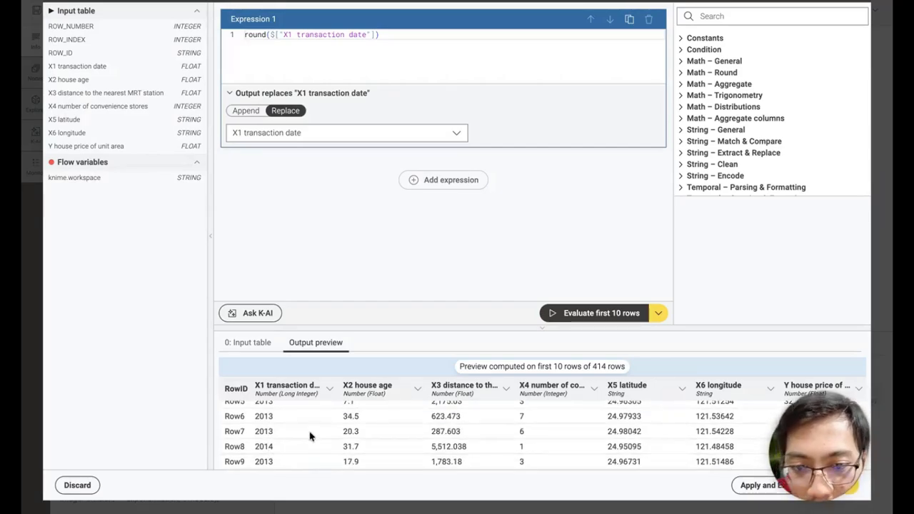
pyautogui.scroll(3, 309, 436)
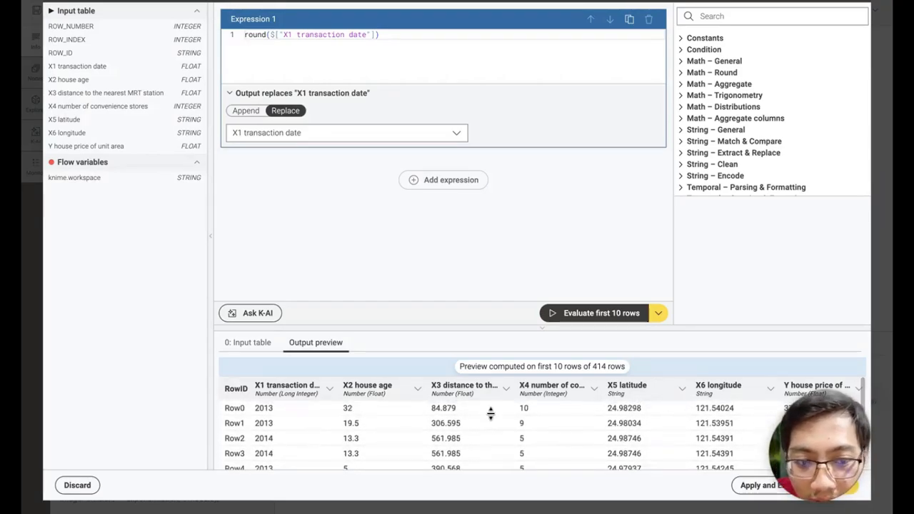
pyautogui.scroll(-4, 542, 420)
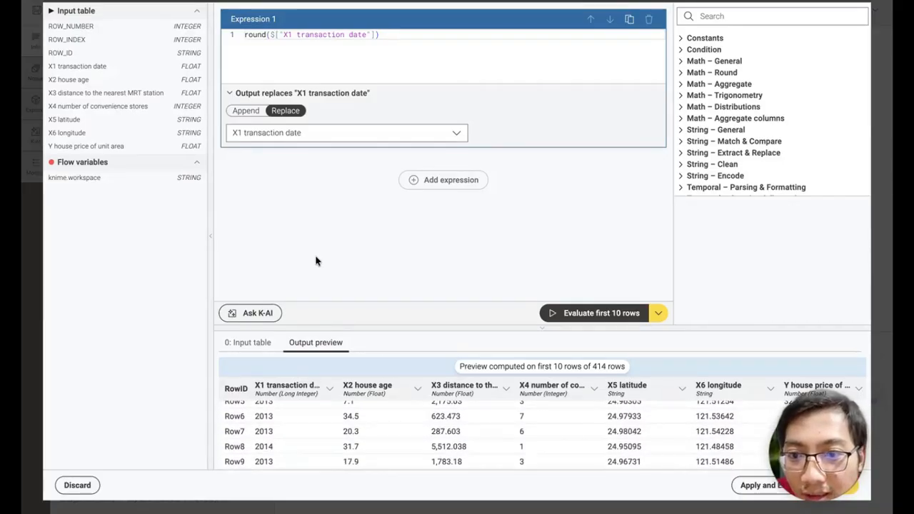
pyautogui.scroll(4, 345, 416)
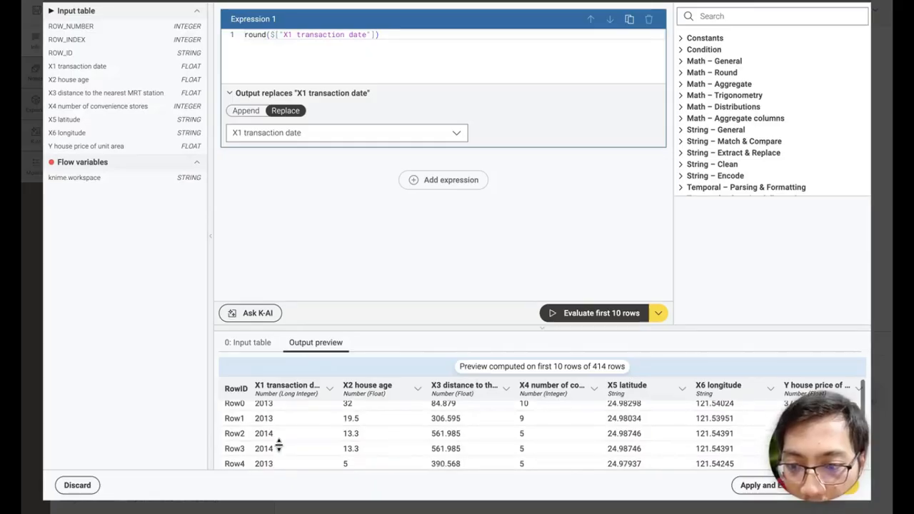
pyautogui.scroll(-4, 278, 442)
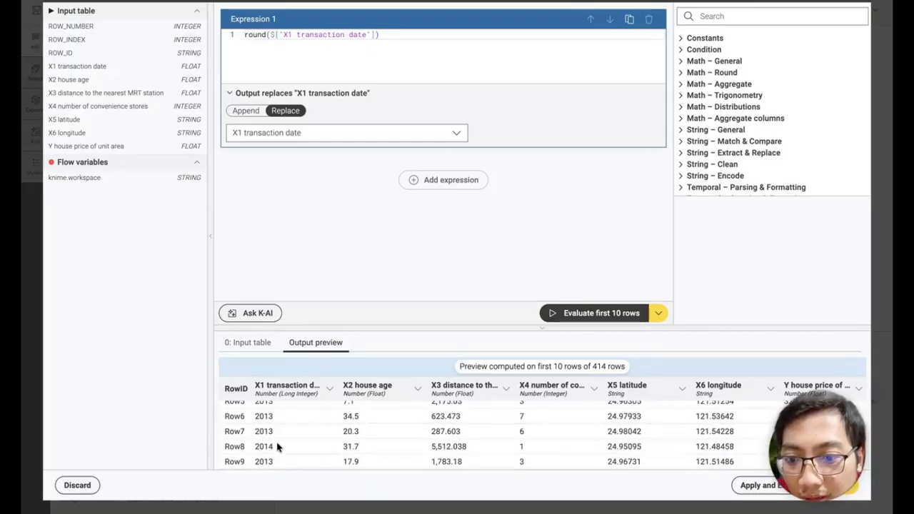
# - Apply and execute the Expression configuration, and move the Expression node closer to the Excel Reader node, level with it
pyautogui.scroll(4, 279, 446)
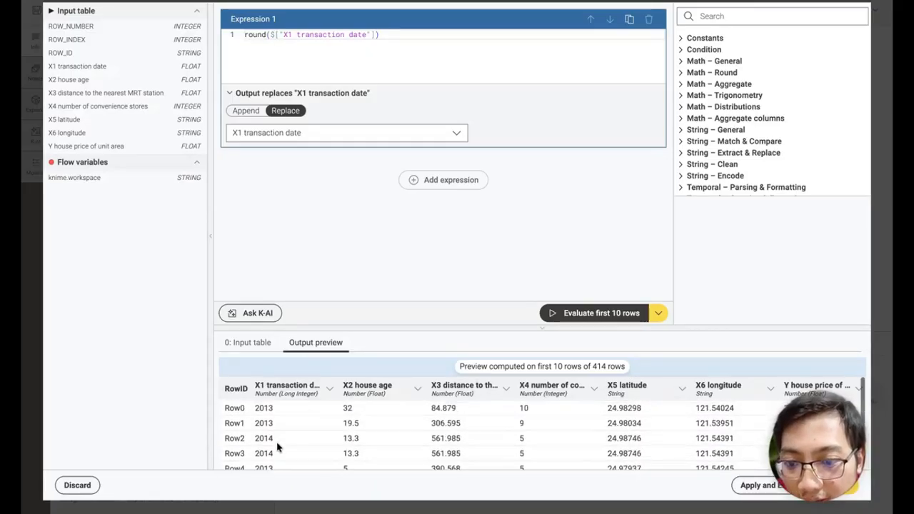
pyautogui.click(747, 486)
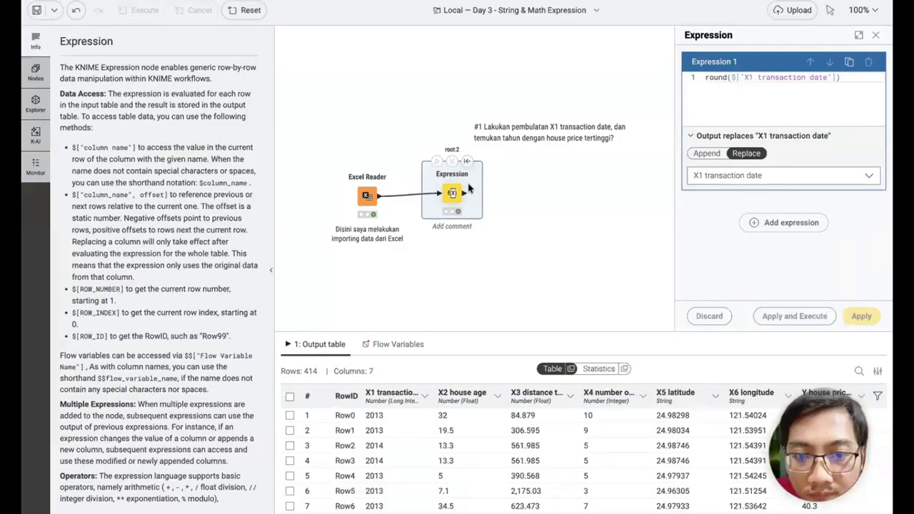
pyautogui.moveTo(447, 198); pyautogui.dragTo(429, 201)
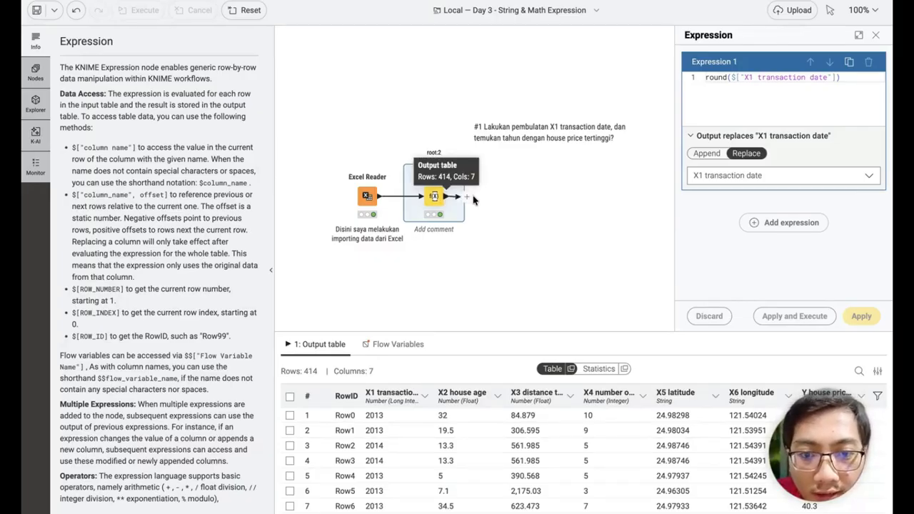
# - Move the #1 task annotation higher and add a GroupBy node below it, connected to the Expression node's output
pyautogui.moveTo(446, 200)
pyautogui.mouseDown()
pyautogui.moveTo(528, 181)
pyautogui.moveTo(527, 191)
pyautogui.moveTo(519, 178)
pyautogui.moveTo(532, 100)
pyautogui.mouseUp()
pyautogui.click(532, 134)
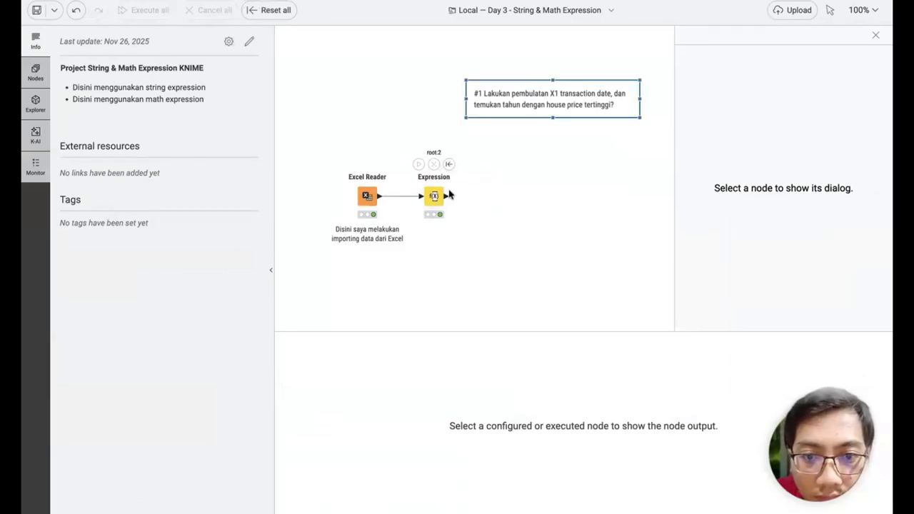
pyautogui.moveTo(444, 197); pyautogui.dragTo(496, 140)
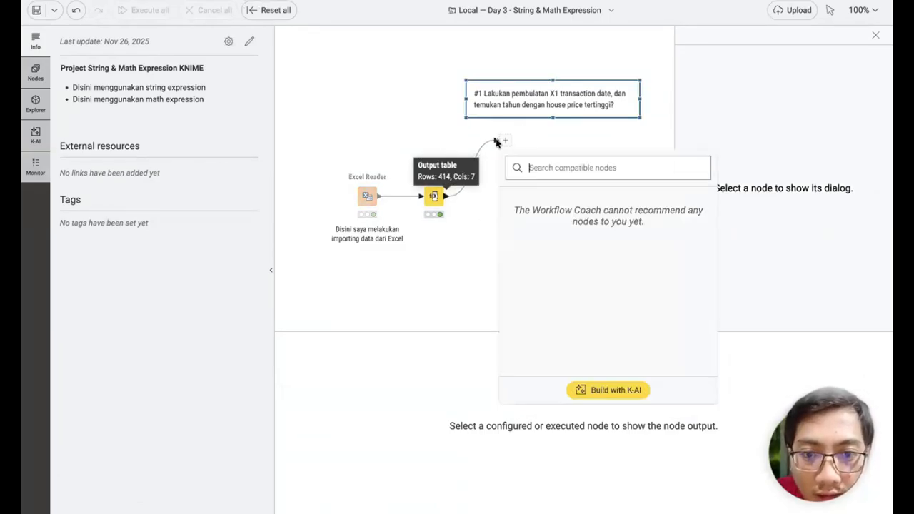
pyautogui.write('g')
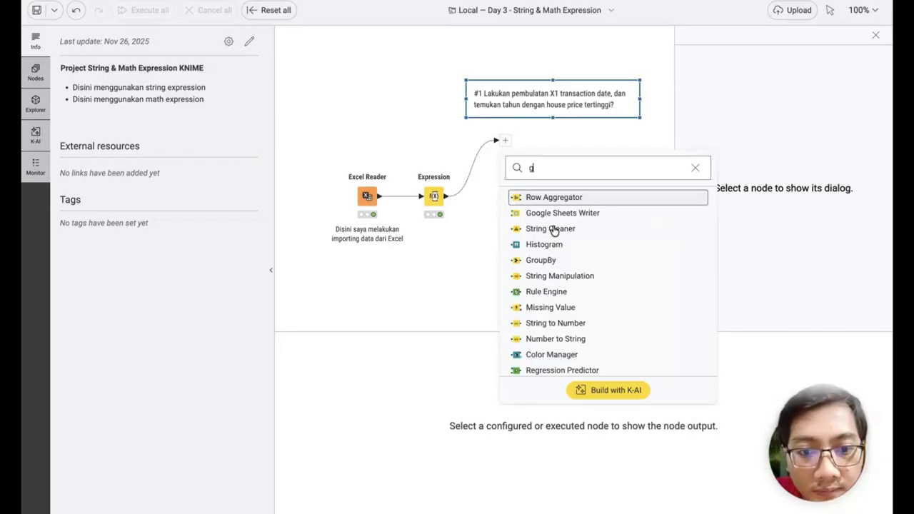
pyautogui.write('r')
pyautogui.click(540, 198)
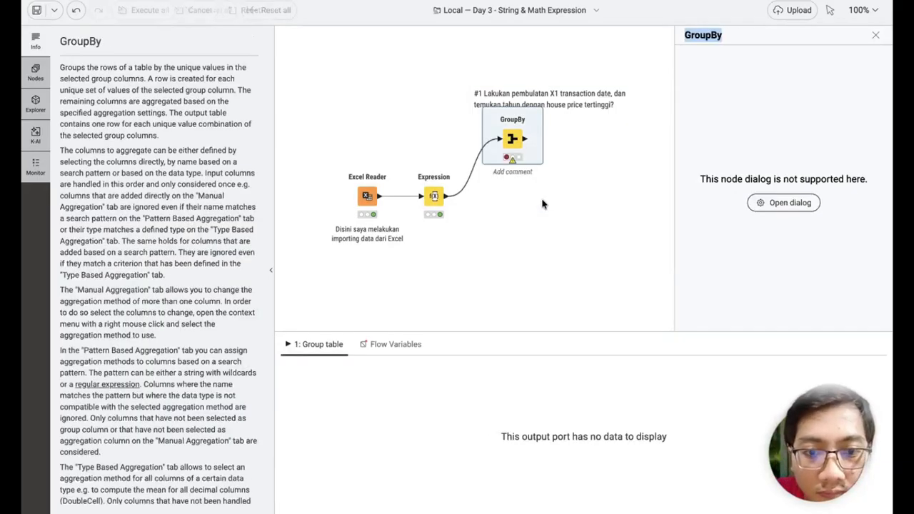
pyautogui.moveTo(515, 147); pyautogui.dragTo(522, 142)
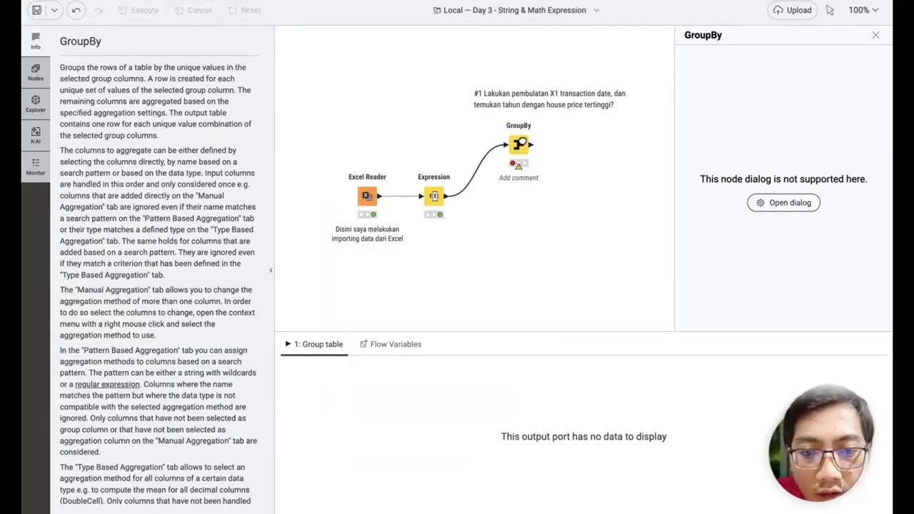
# - Shift the Expression node slightly away from the Excel Reader and give it the comment "Converting column Year"
pyautogui.moveTo(429, 198); pyautogui.dragTo(444, 198)
pyautogui.click(446, 197)
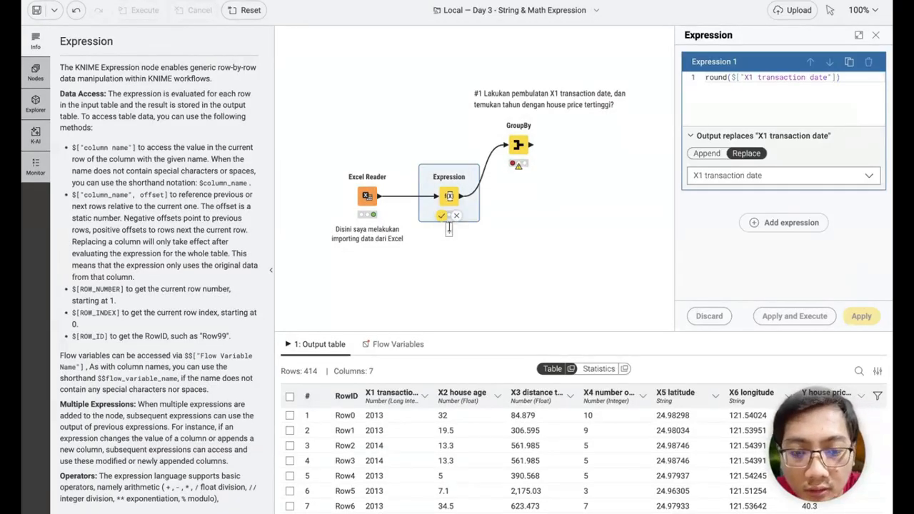
pyautogui.write('Converting ')
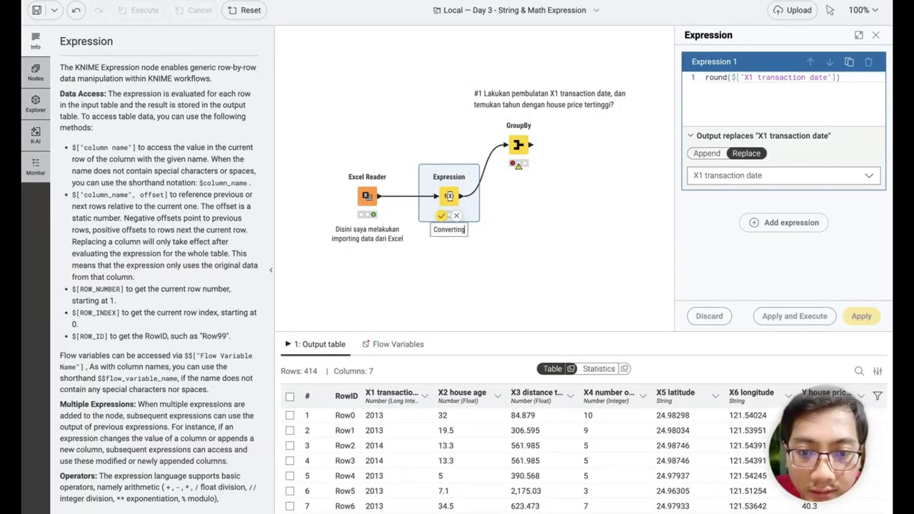
pyautogui.write('column Year')
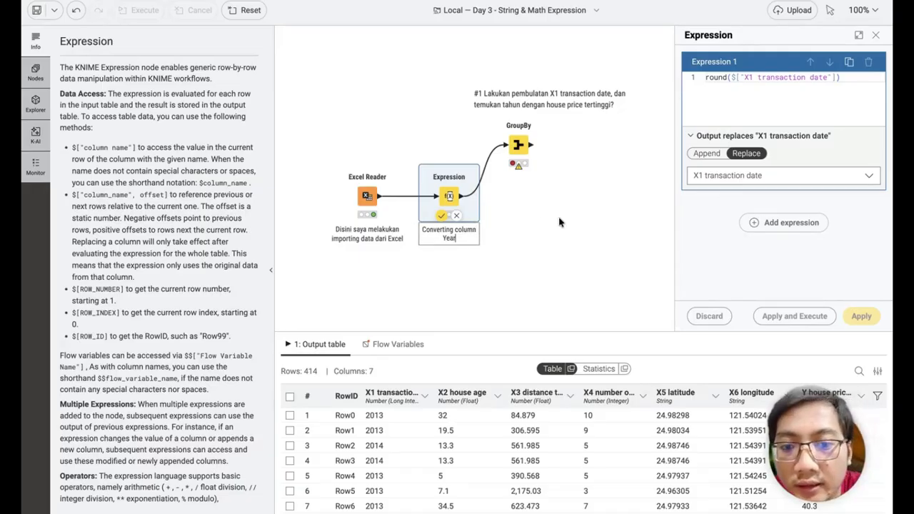
pyautogui.press('Return')
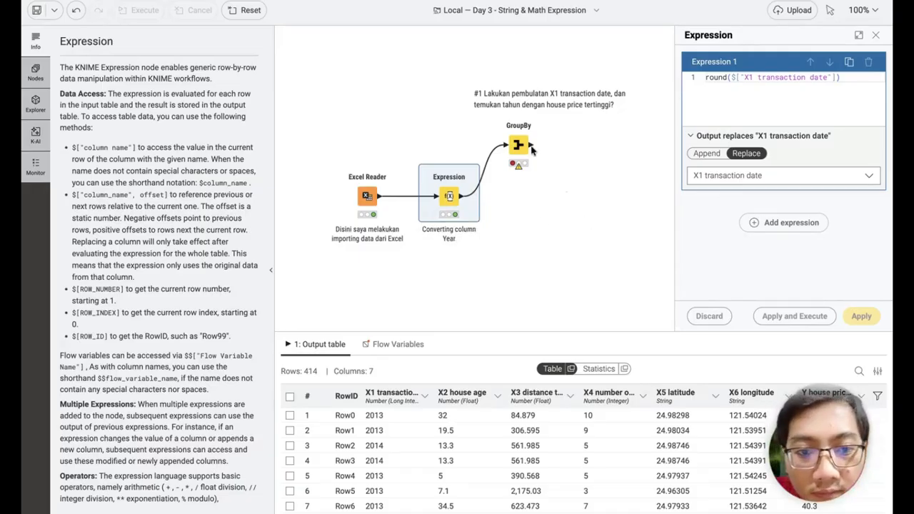
# - Give the GroupBy node the comment "Grouping per Year"
pyautogui.click(517, 142)
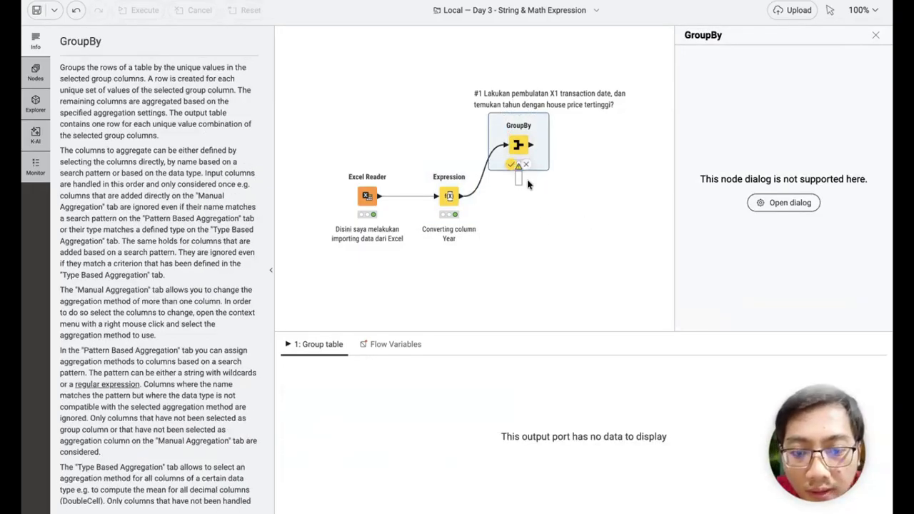
pyautogui.click(518, 177)
pyautogui.write('Grou')
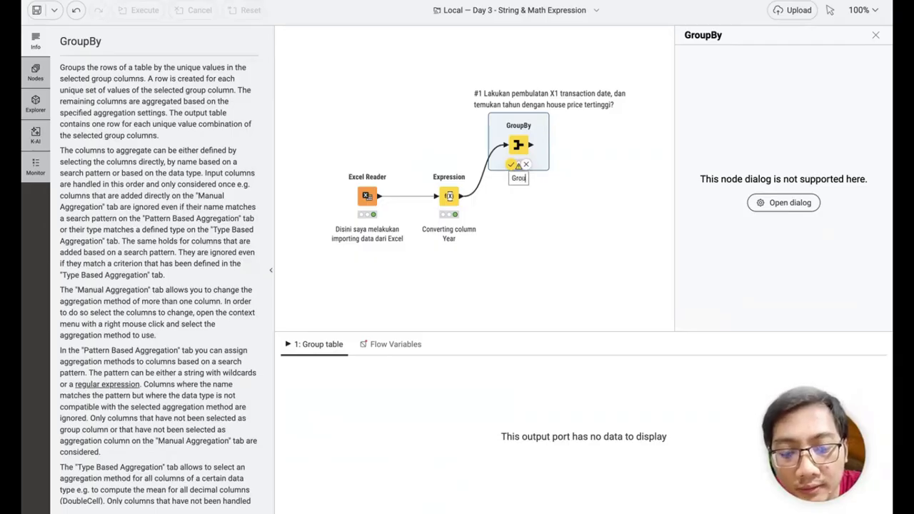
pyautogui.write('ping per')
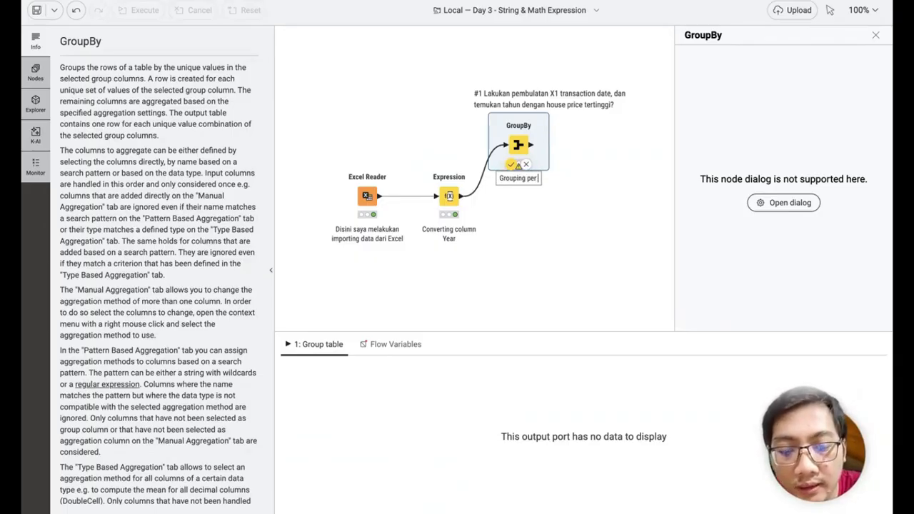
pyautogui.write(' Year')
pyautogui.press('Return')
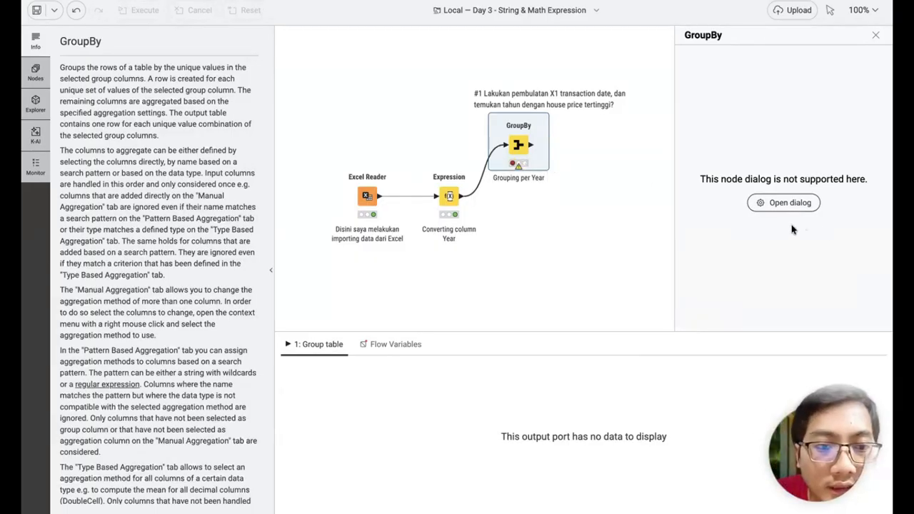
# - Open the GroupBy configuration, set X1 transaction date as the group column, and show the manual aggregation settings
pyautogui.click(786, 203)
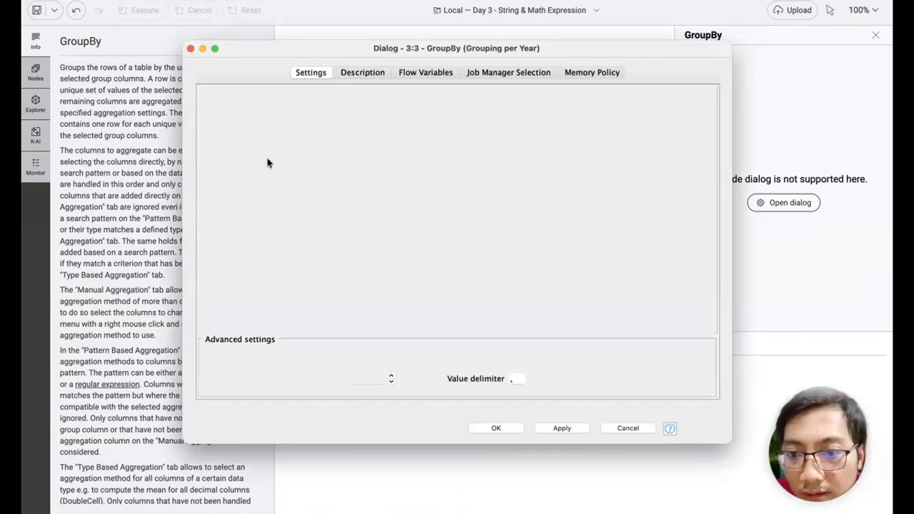
pyautogui.doubleClick(268, 160)
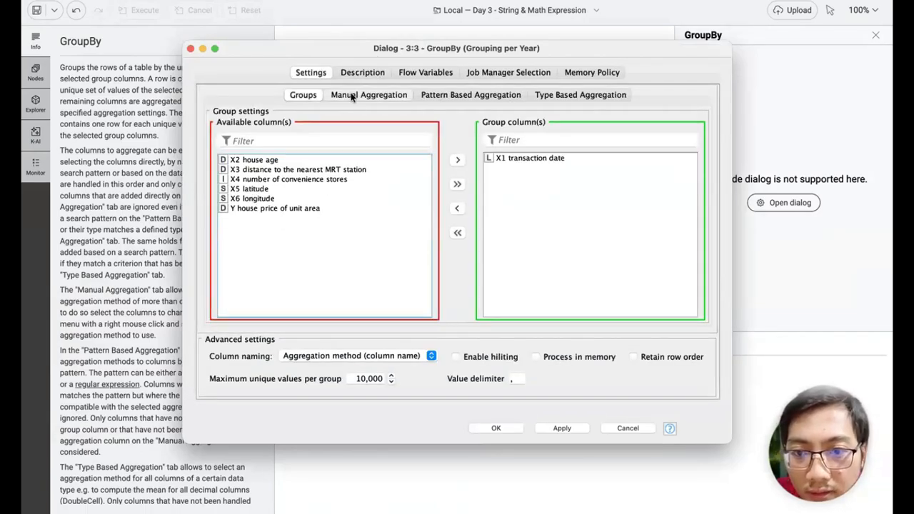
pyautogui.click(362, 95)
pyautogui.doubleClick(252, 136)
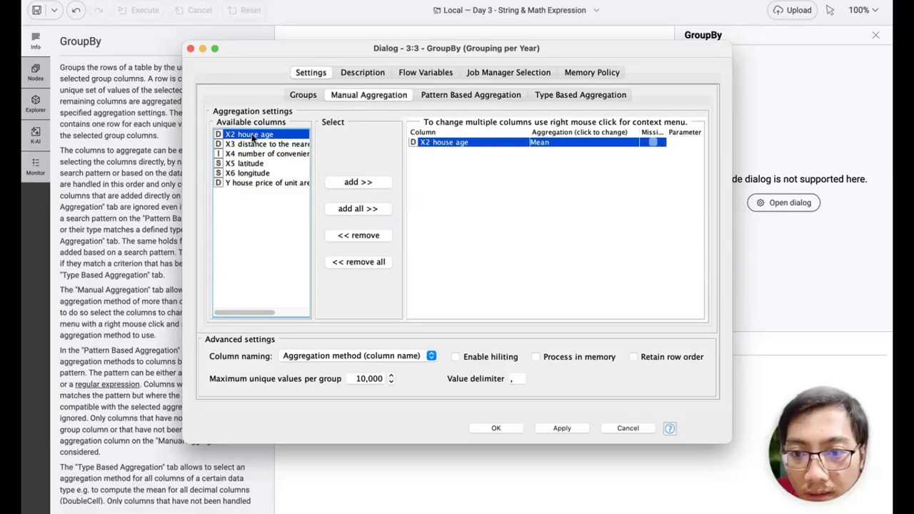
pyautogui.click(536, 142)
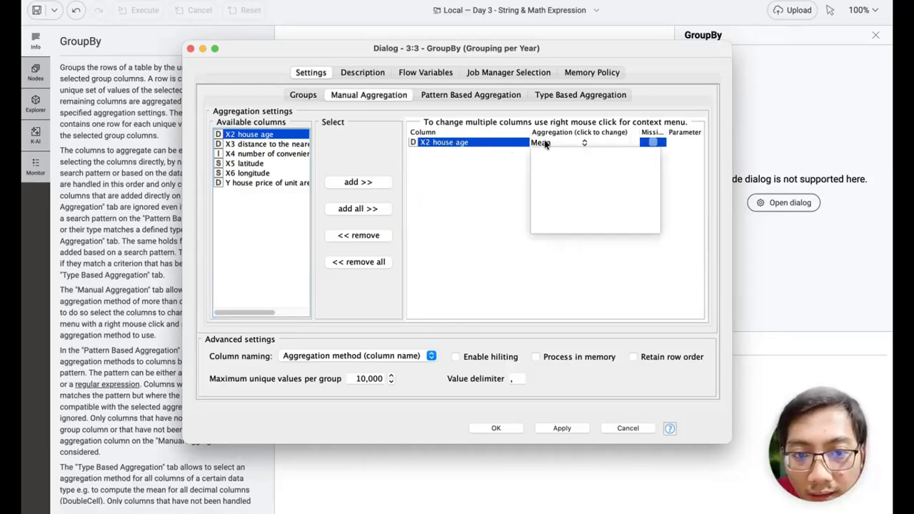
pyautogui.scroll(-5, 579, 195)
pyautogui.scroll(5, 580, 200)
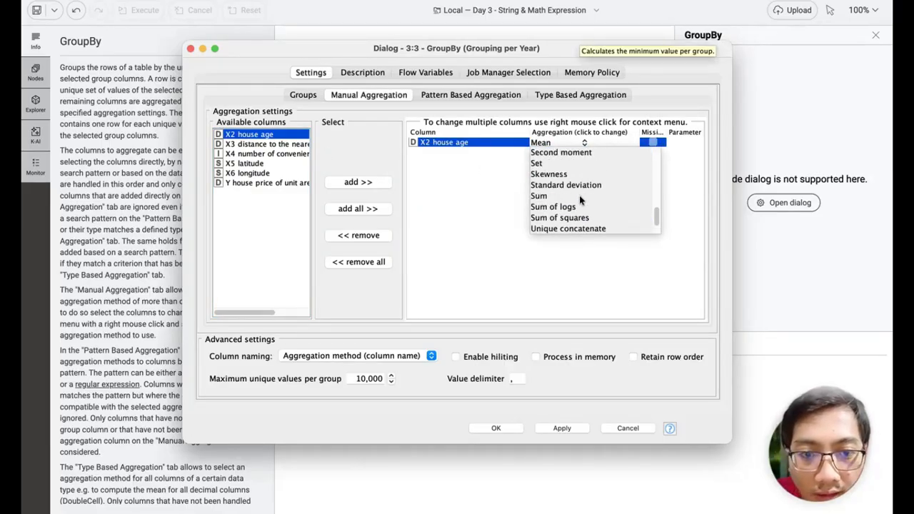
pyautogui.scroll(4, 581, 200)
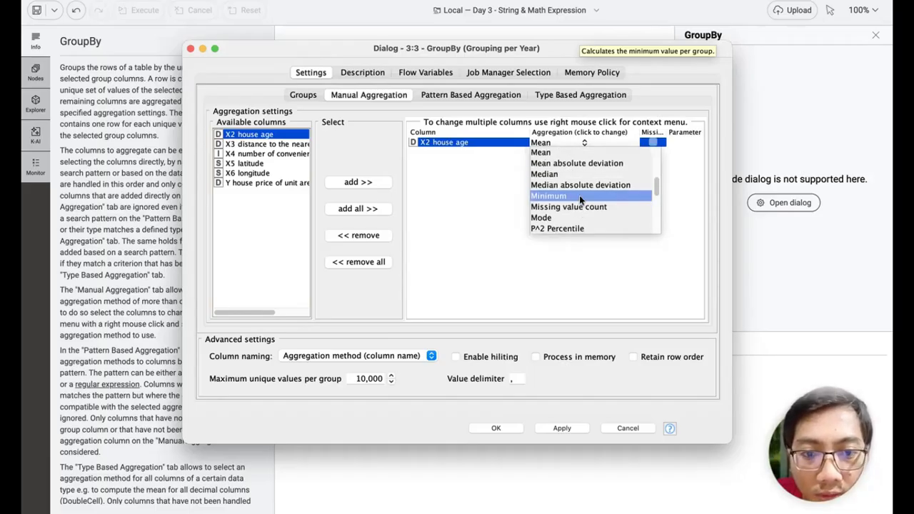
pyautogui.scroll(2, 579, 195)
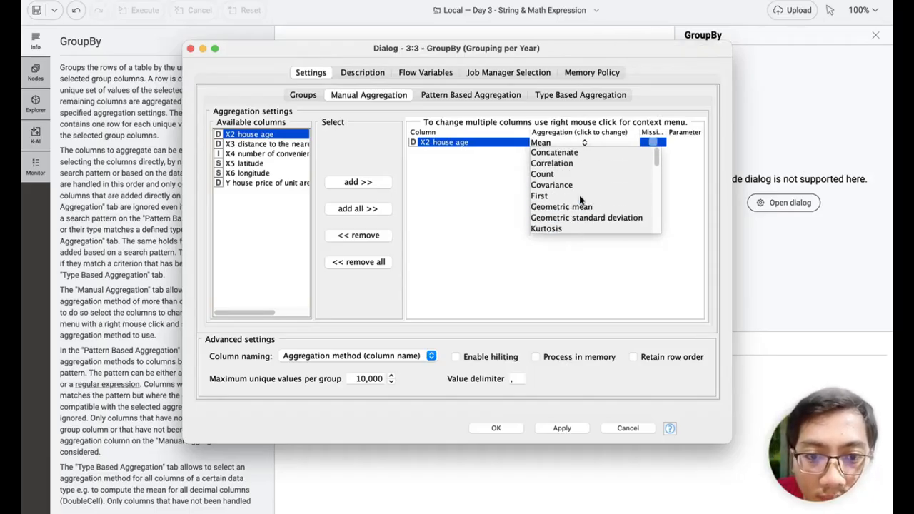
pyautogui.click(555, 176)
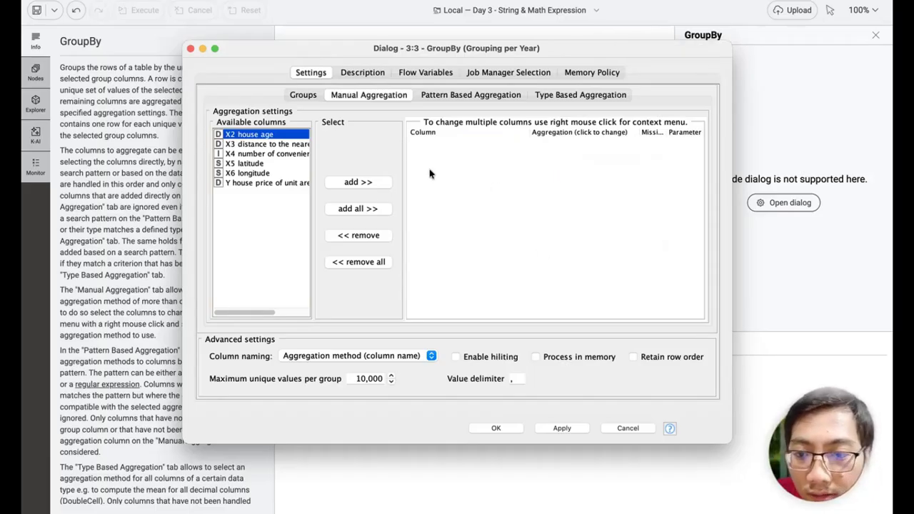
# - Add X2 house age to the manual aggregation and set its aggregation method to Count
pyautogui.click(352, 183)
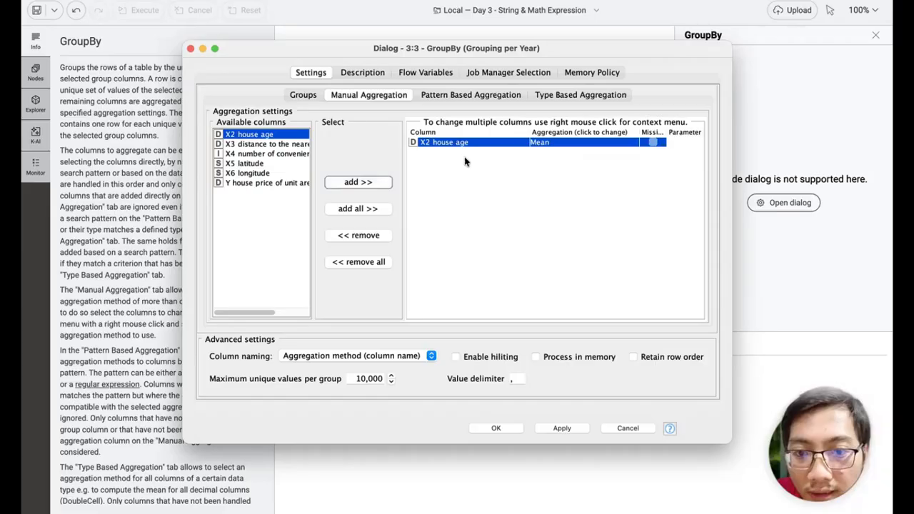
pyautogui.click(563, 143)
pyautogui.scroll(3, 562, 175)
pyautogui.click(560, 176)
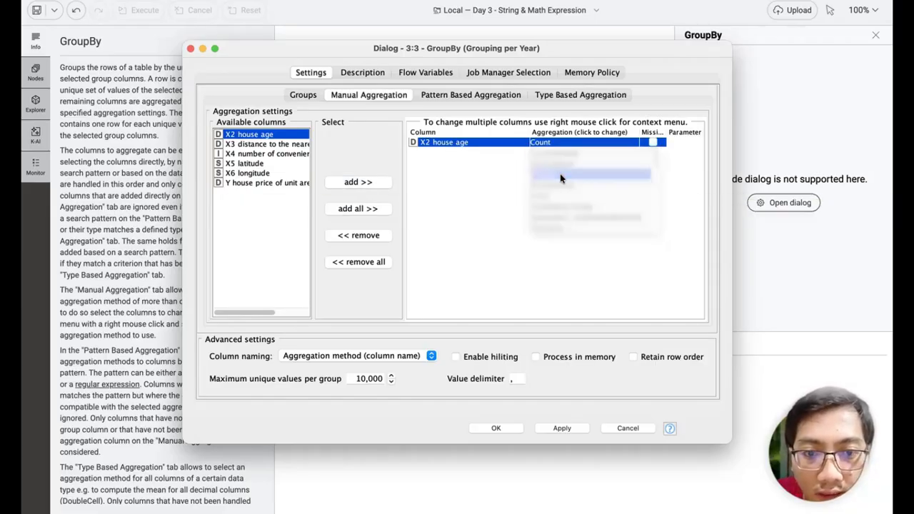
# - Set the column naming to Keep original name(s), confirm the GroupBy settings, and execute the node
pyautogui.click(408, 359)
pyautogui.click(392, 342)
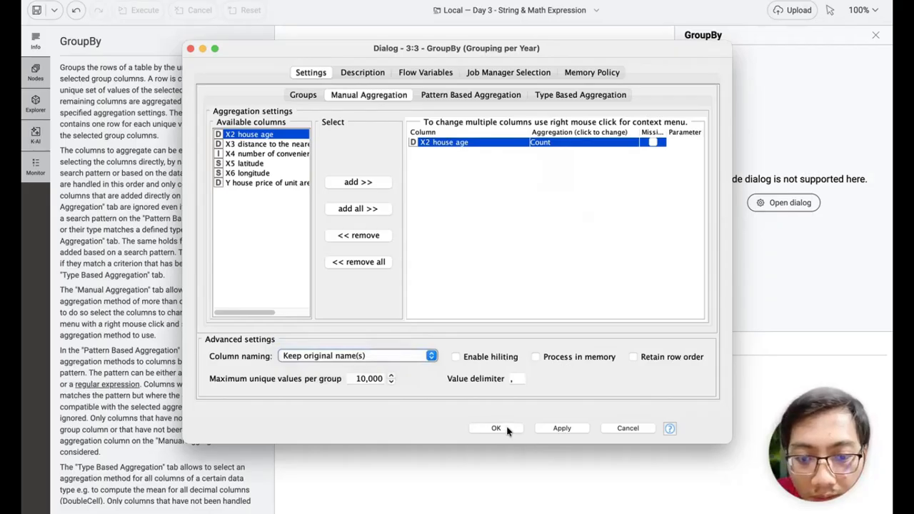
pyautogui.click(496, 428)
pyautogui.click(579, 447)
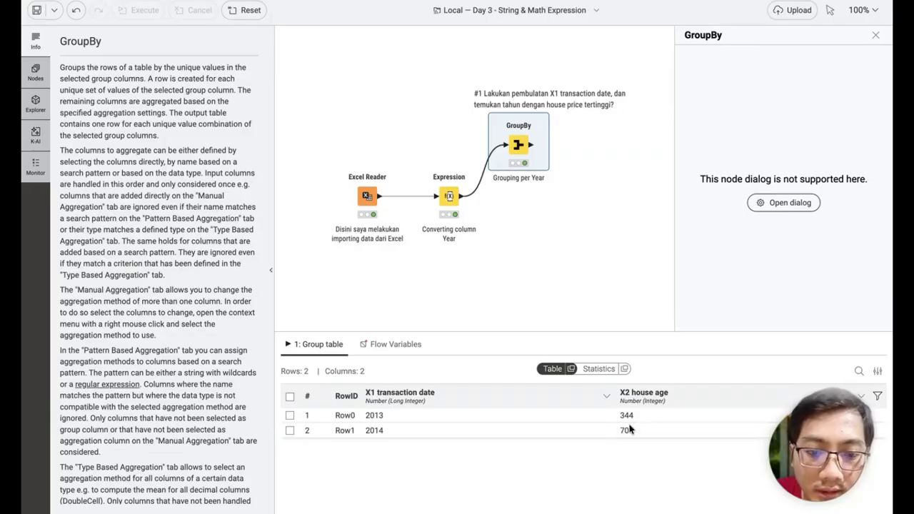
# - Examine the Expression node's output rows and column statistics, and return to the GroupBy node's result table
pyautogui.click(446, 195)
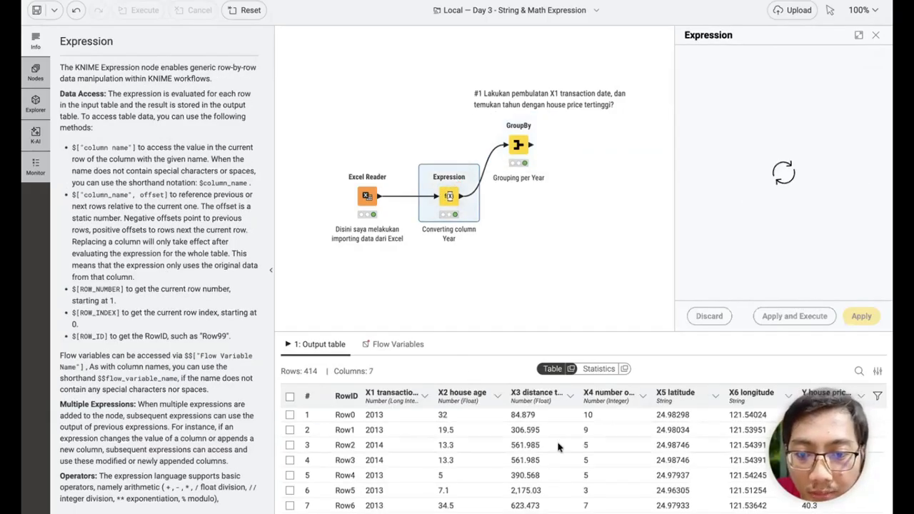
pyautogui.scroll(-13, 559, 446)
pyautogui.click(593, 368)
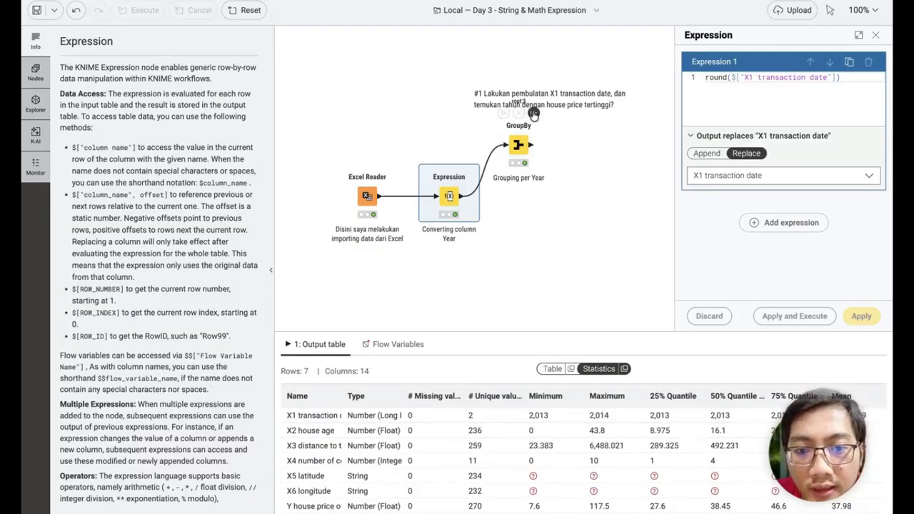
pyautogui.click(523, 140)
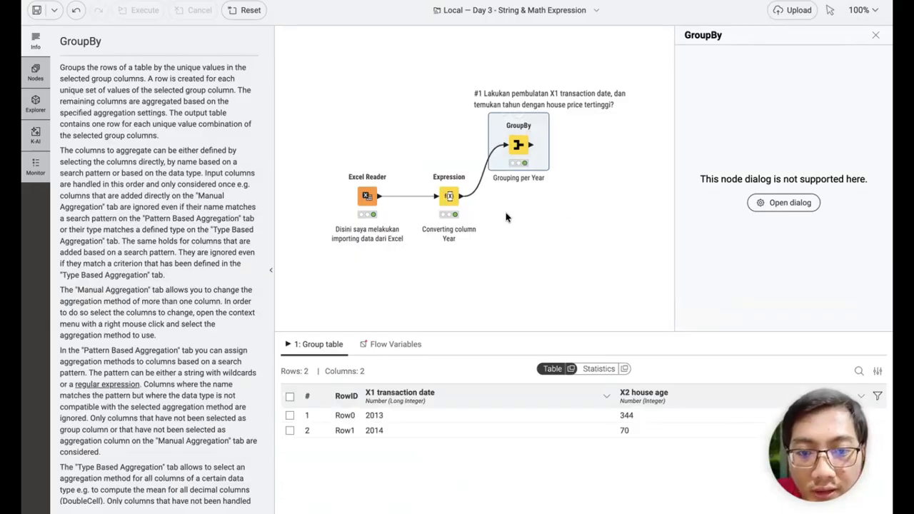
# - Nudge the GroupBy node slightly upward and add a new empty workflow annotation to the canvas
pyautogui.hscroll(3, 505, 218)
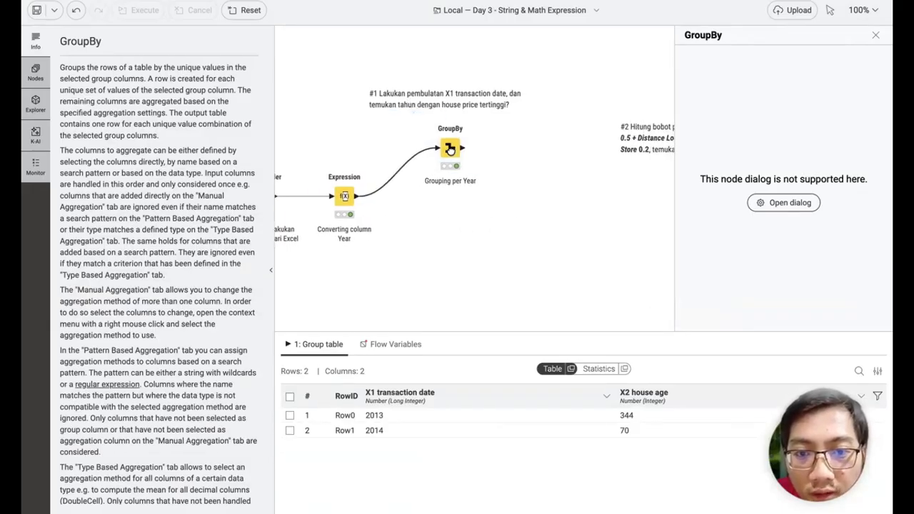
pyautogui.moveTo(450, 149); pyautogui.dragTo(447, 138)
pyautogui.rightClick(480, 237)
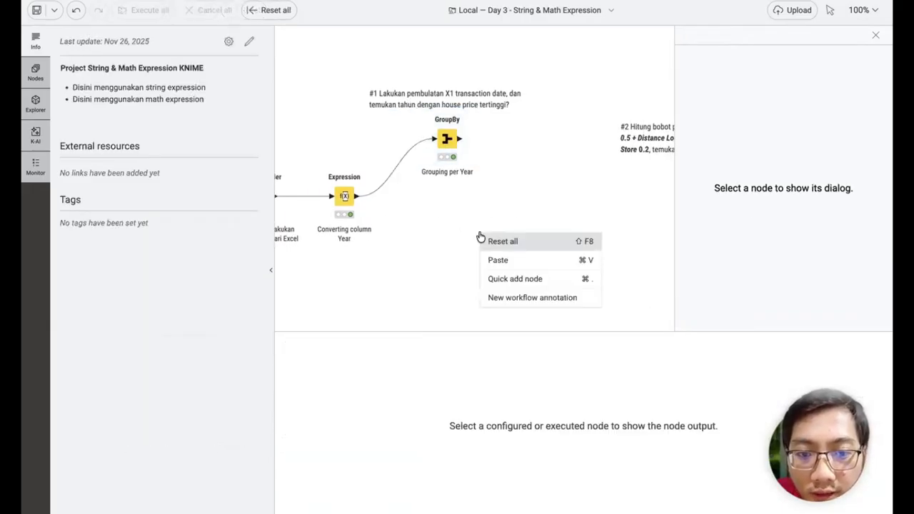
pyautogui.click(519, 280)
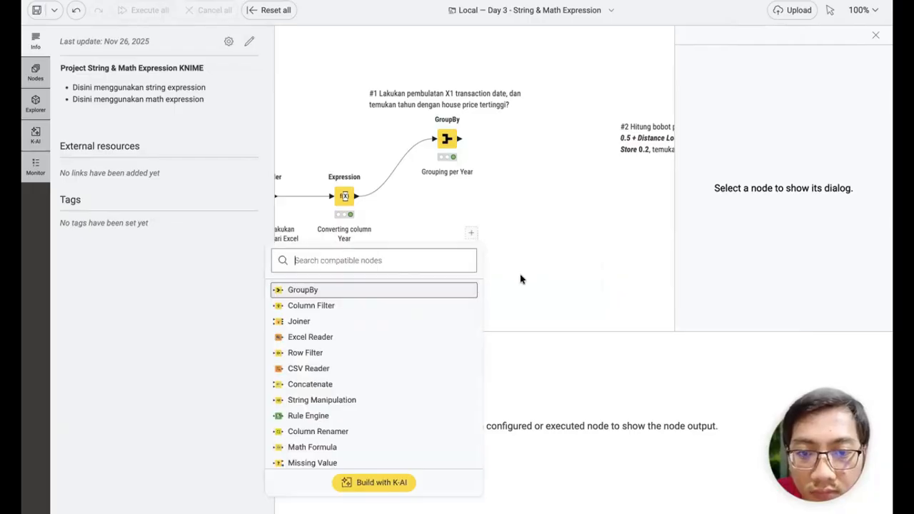
pyautogui.rightClick(574, 202)
pyautogui.click(596, 265)
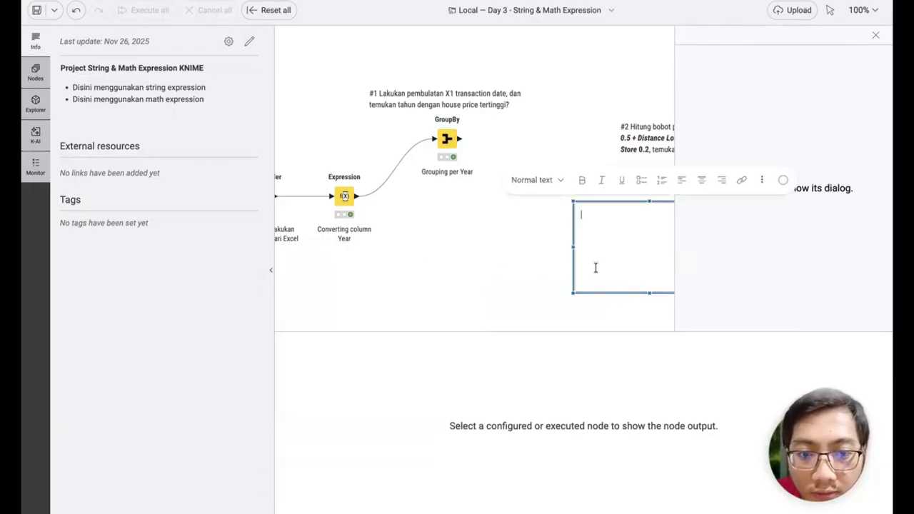
# - Move the empty annotation over the GroupBy node and enlarge it to frame the node, its comment and the #1 question
pyautogui.click(515, 318)
pyautogui.moveTo(612, 254)
pyautogui.mouseDown()
pyautogui.moveTo(398, 135)
pyautogui.moveTo(403, 128)
pyautogui.mouseUp()
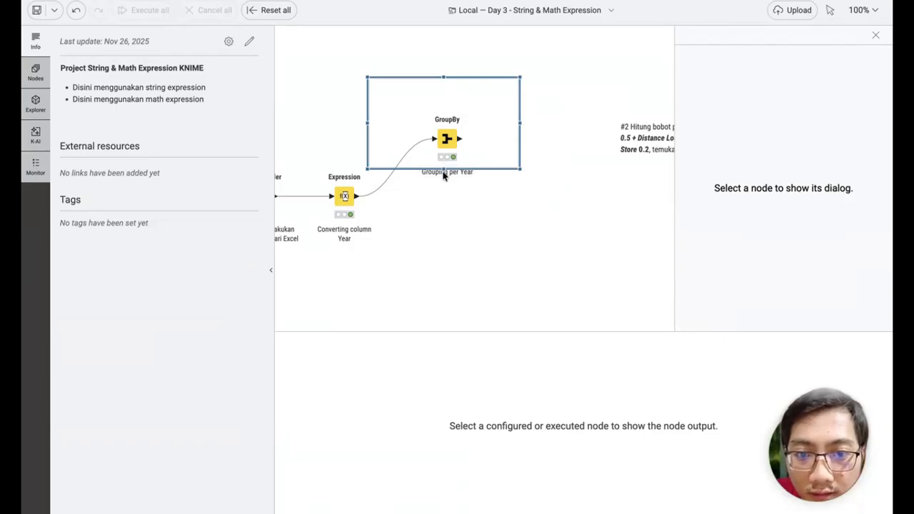
pyautogui.moveTo(443, 169); pyautogui.dragTo(445, 181)
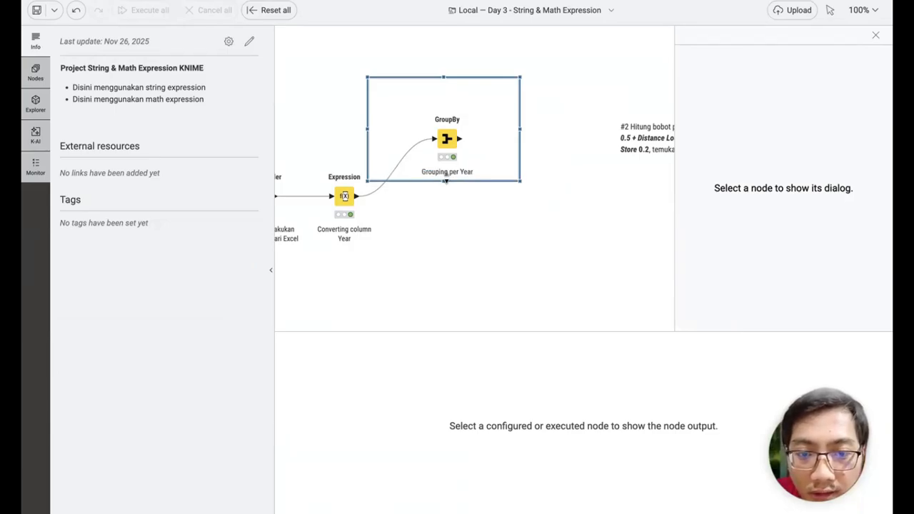
# - Set the border colour of the empty annotation around the GroupBy node to yellow
pyautogui.doubleClick(523, 142)
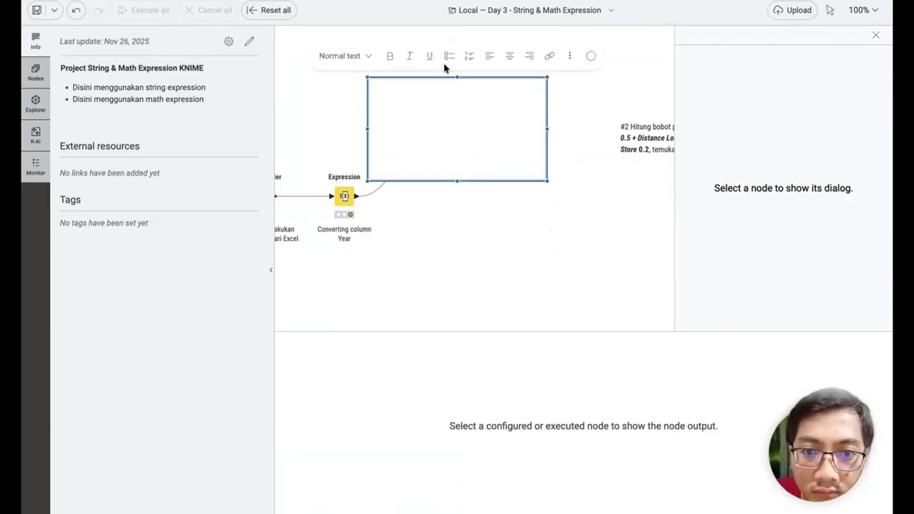
pyautogui.click(592, 60)
pyautogui.click(549, 115)
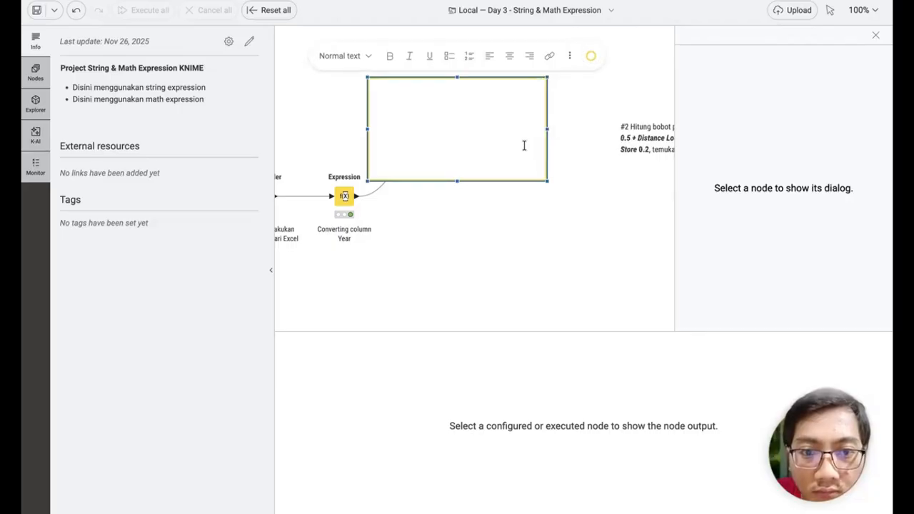
pyautogui.click(592, 107)
# - Arrange the yellow frame annotation behind the #1 question annotation by sending it backward and to the back
pyautogui.rightClick(539, 116)
pyautogui.moveTo(575, 193)
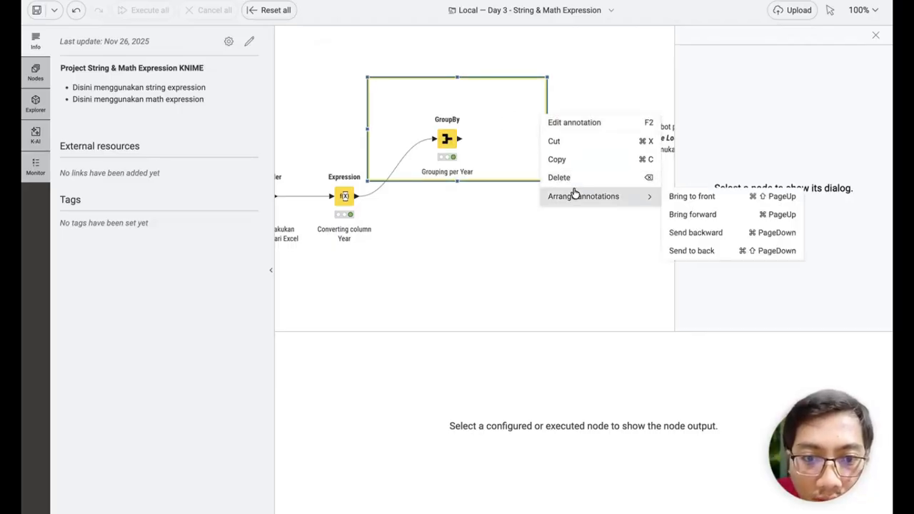
pyautogui.click(720, 233)
pyautogui.rightClick(514, 156)
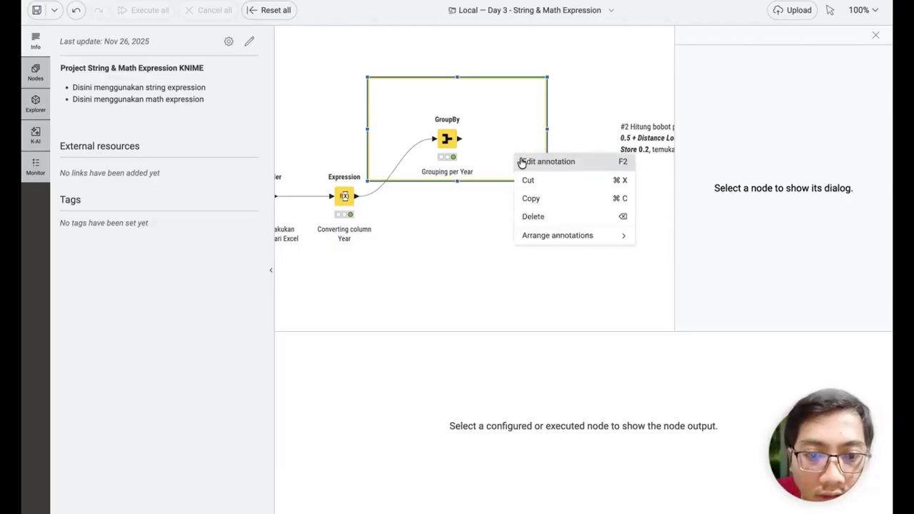
pyautogui.moveTo(576, 235)
pyautogui.click(684, 270)
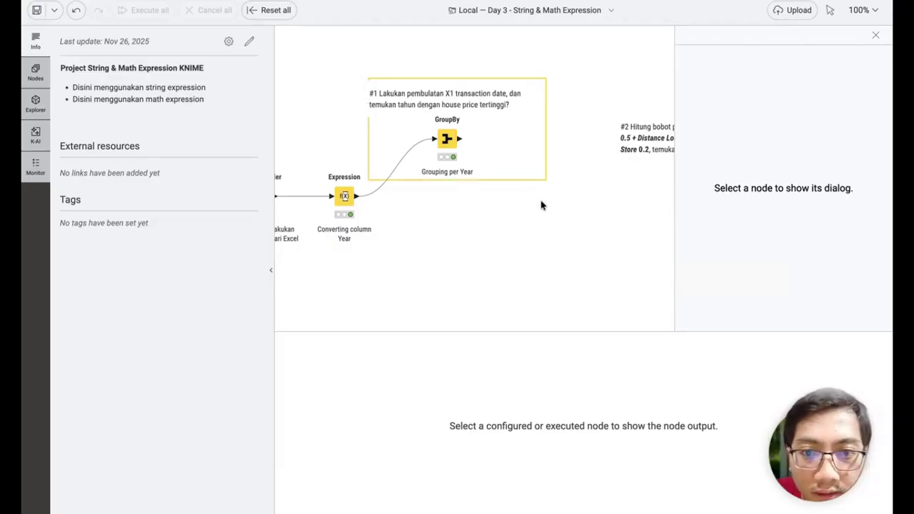
# - Fit the #1 question annotation inside the yellow frame, above the GroupBy node
pyautogui.moveTo(465, 102); pyautogui.dragTo(469, 97)
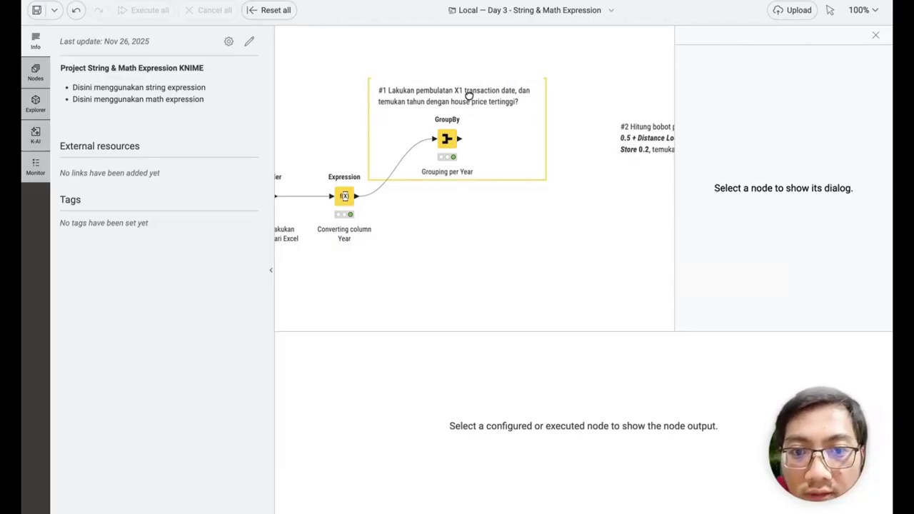
pyautogui.click(470, 99)
pyautogui.hotkey('ctrl', 'a')
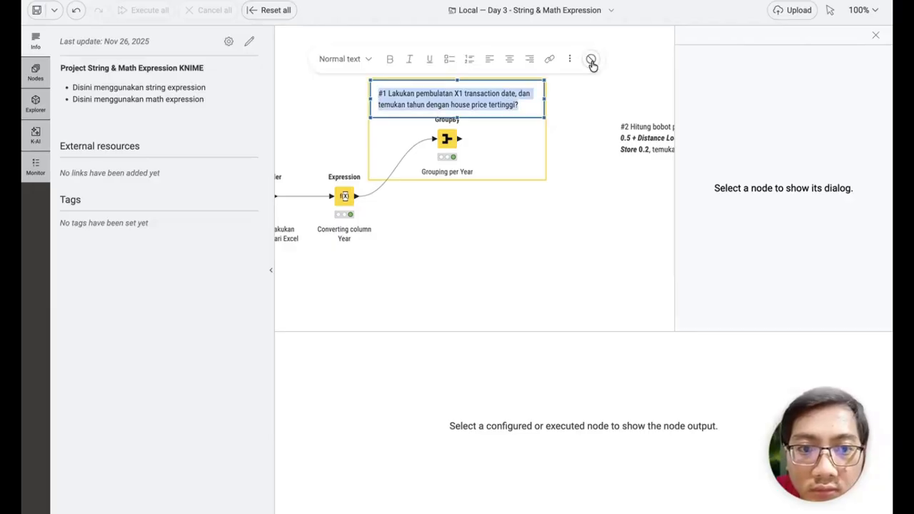
pyautogui.click(592, 63)
pyautogui.click(609, 233)
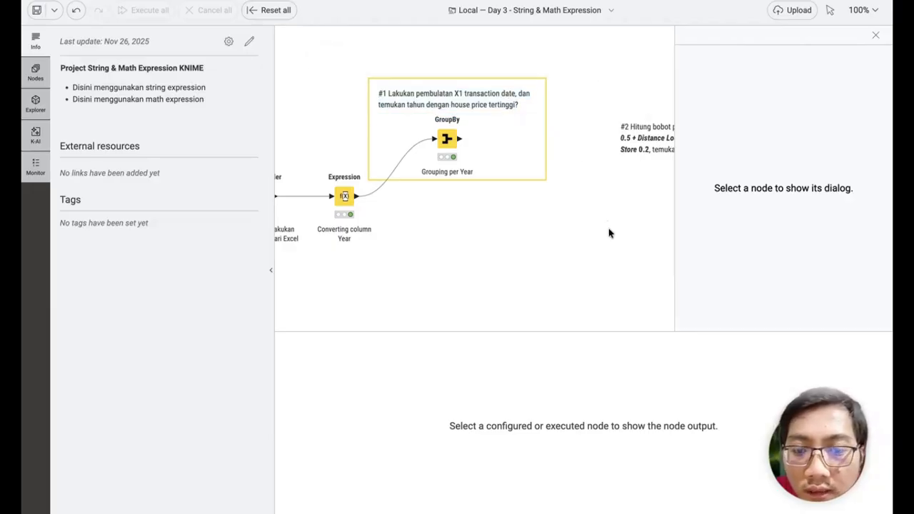
# - Select the Excel Reader and Expression nodes and move them together slightly lower on the canvas
pyautogui.scroll(-2, 609, 233)
pyautogui.hscroll(-5, 609, 233)
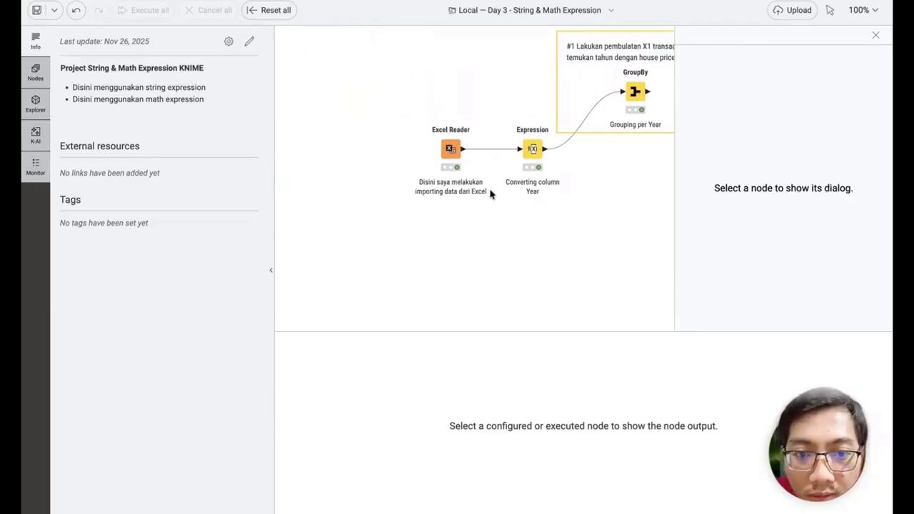
pyautogui.moveTo(491, 170); pyautogui.dragTo(544, 184)
pyautogui.moveTo(533, 151); pyautogui.dragTo(533, 181)
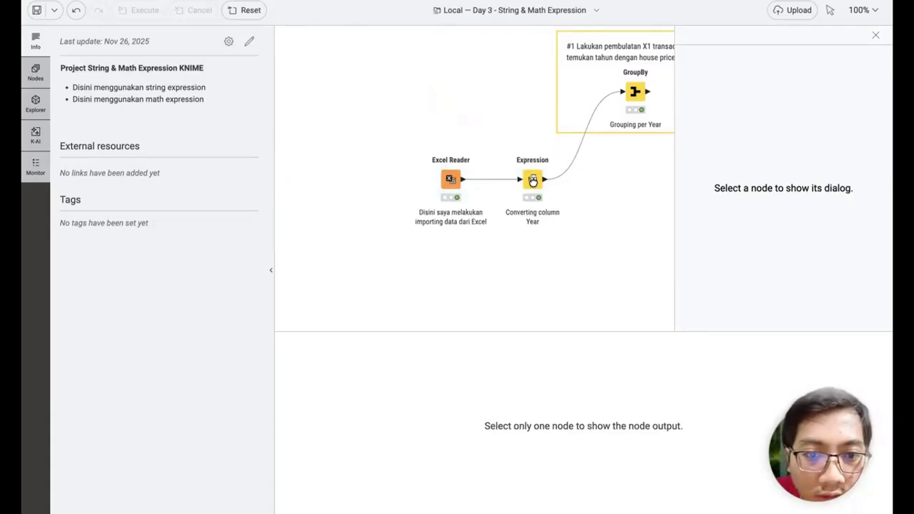
# - Reposition the #2 question annotation to the right of the yellow frame
pyautogui.hscroll(3, 533, 181)
pyautogui.hscroll(3, 532, 181)
pyautogui.moveTo(522, 131); pyautogui.dragTo(408, 267)
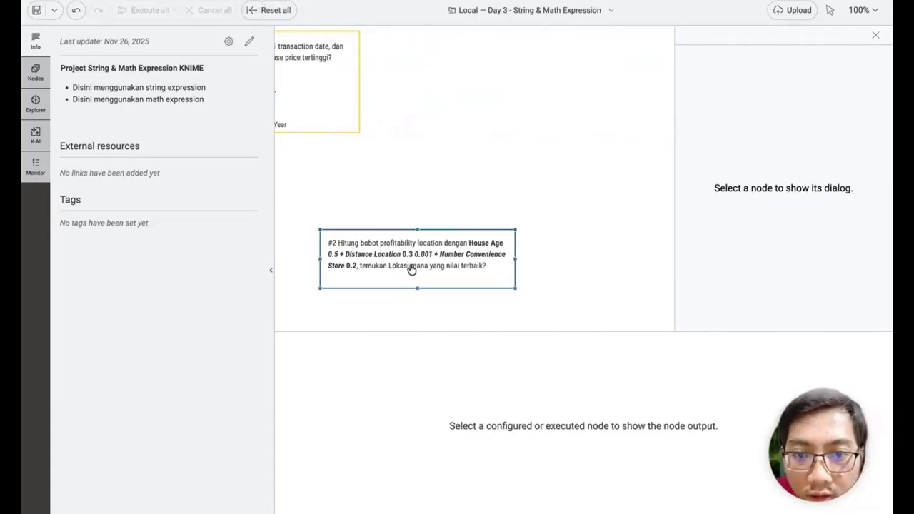
pyautogui.hscroll(-3, 409, 268)
pyautogui.hscroll(-1, 411, 269)
pyautogui.moveTo(564, 256)
pyautogui.mouseDown()
pyautogui.moveTo(552, 272)
pyautogui.moveTo(537, 225)
pyautogui.moveTo(606, 101)
pyautogui.moveTo(626, 100)
pyautogui.moveTo(624, 110)
pyautogui.mouseUp()
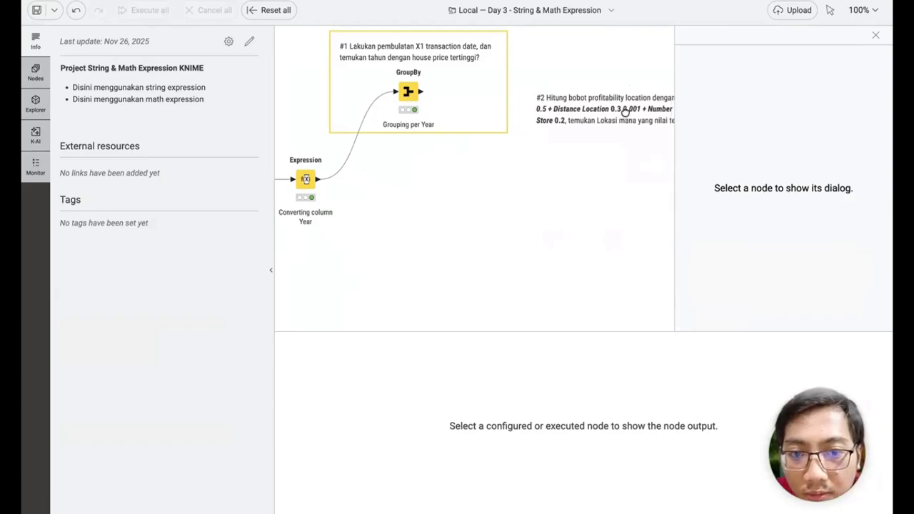
# - Add a second Expression node connected to the first Expression node's output and place it close beside that node
pyautogui.moveTo(319, 179); pyautogui.dragTo(470, 180)
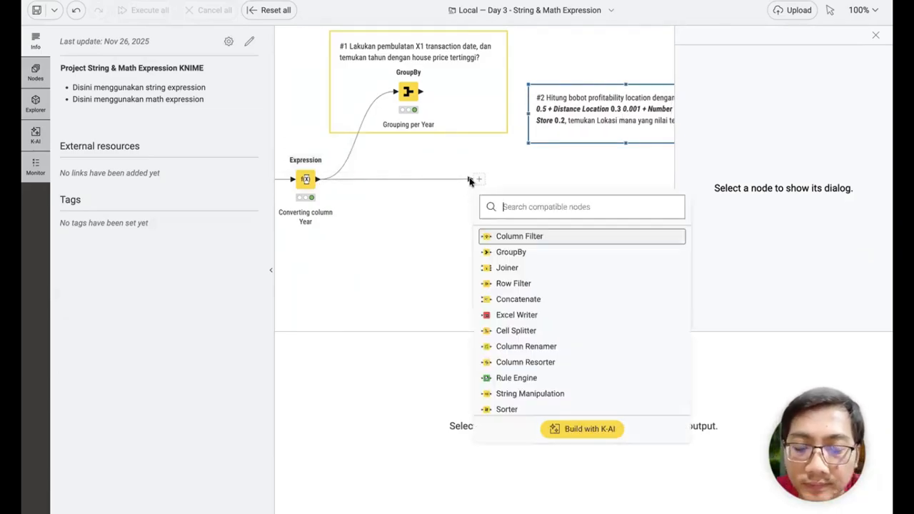
pyautogui.write('expressio')
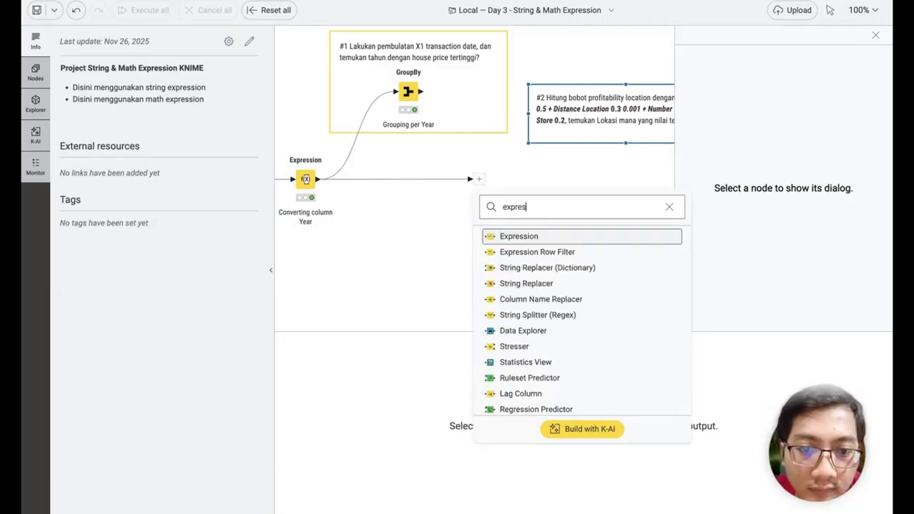
pyautogui.press('Return')
pyautogui.moveTo(483, 176); pyautogui.dragTo(398, 175)
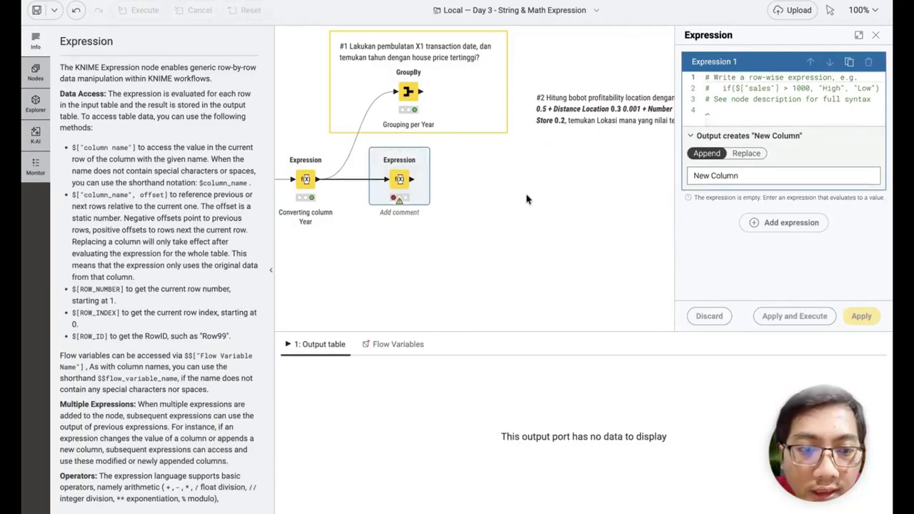
# - Move the #2 question annotation below the new Expression node and copy its weighting formula from House Age to Store 0.2
pyautogui.click(569, 157)
pyautogui.moveTo(569, 157)
pyautogui.mouseDown()
pyautogui.moveTo(419, 261)
pyautogui.moveTo(426, 248)
pyautogui.mouseUp()
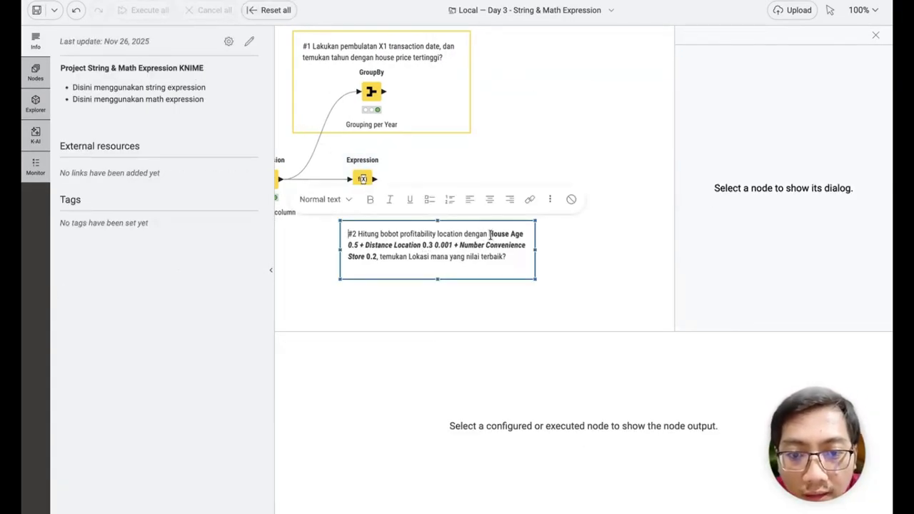
pyautogui.moveTo(453, 254); pyautogui.dragTo(371, 254)
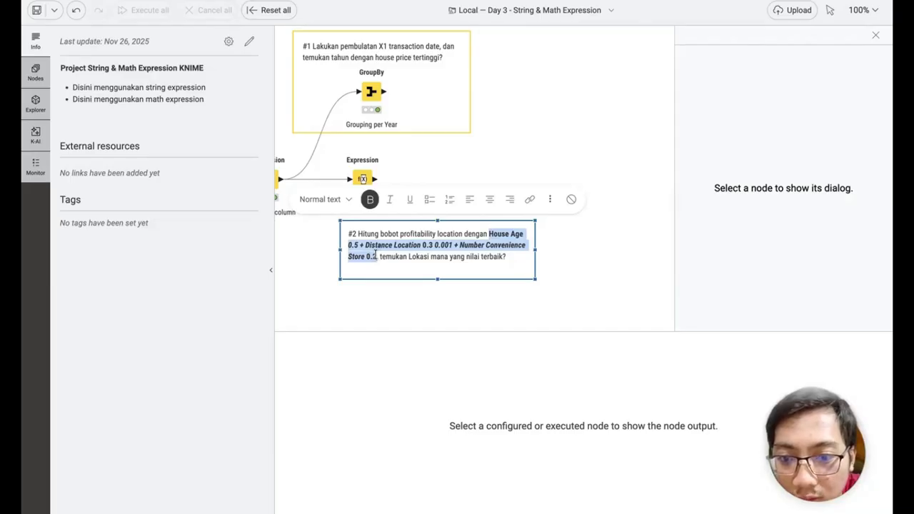
pyautogui.click(589, 260)
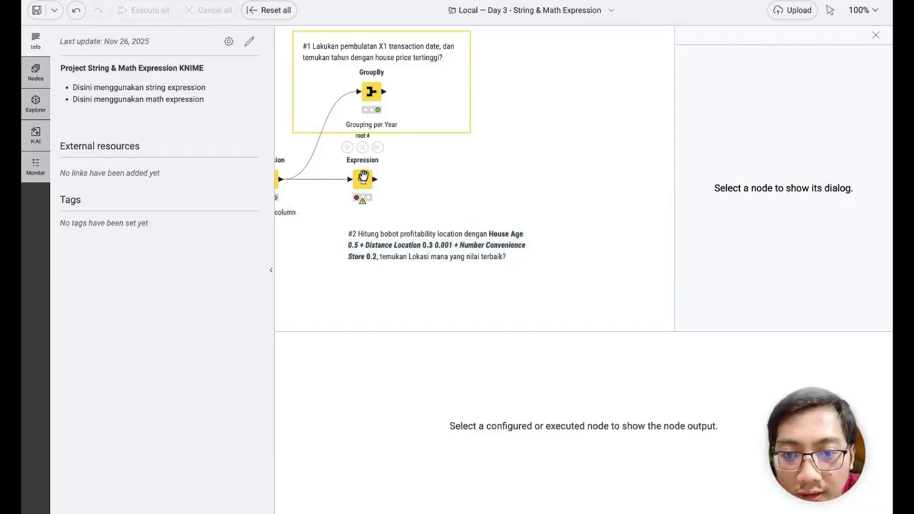
# - Open the new Expression node's enlarged editor and replace the template comments with # House Age 0.5 + Distance Location 0.3 0.001 + Number Convenience Store 0.2
pyautogui.click(363, 177)
pyautogui.click(856, 35)
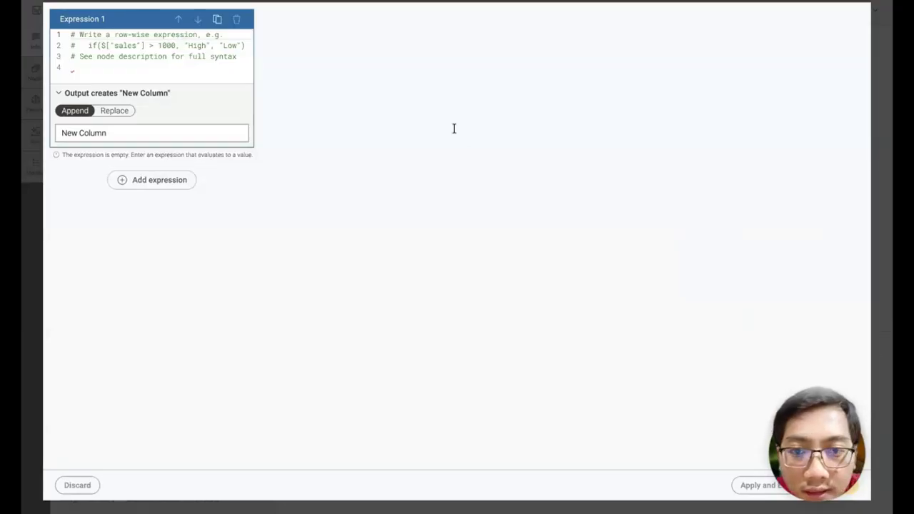
pyautogui.click(408, 90)
pyautogui.click(405, 71)
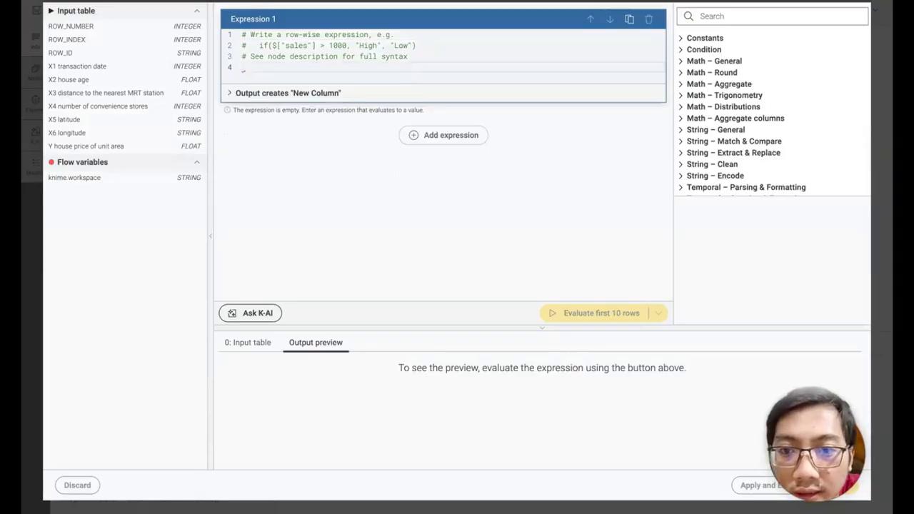
pyautogui.press('Return')
pyautogui.press('Return')
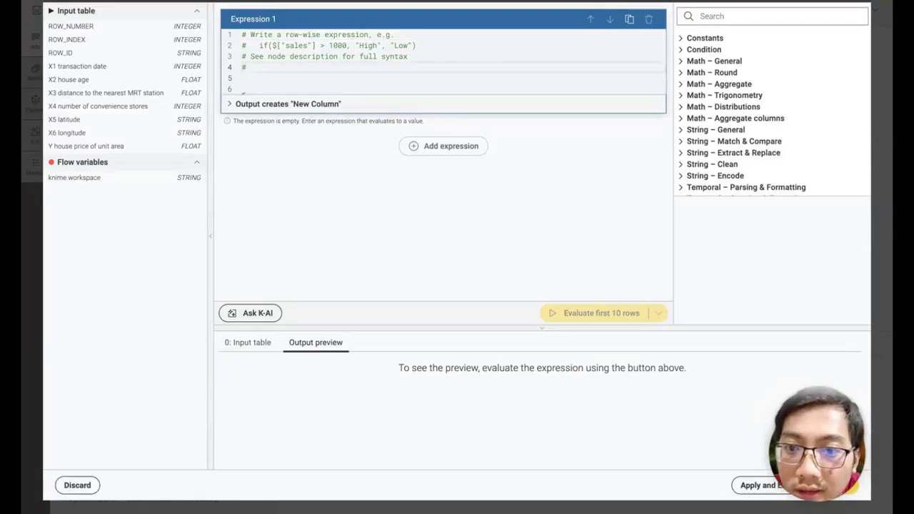
pyautogui.moveTo(421, 49); pyautogui.dragTo(245, 14)
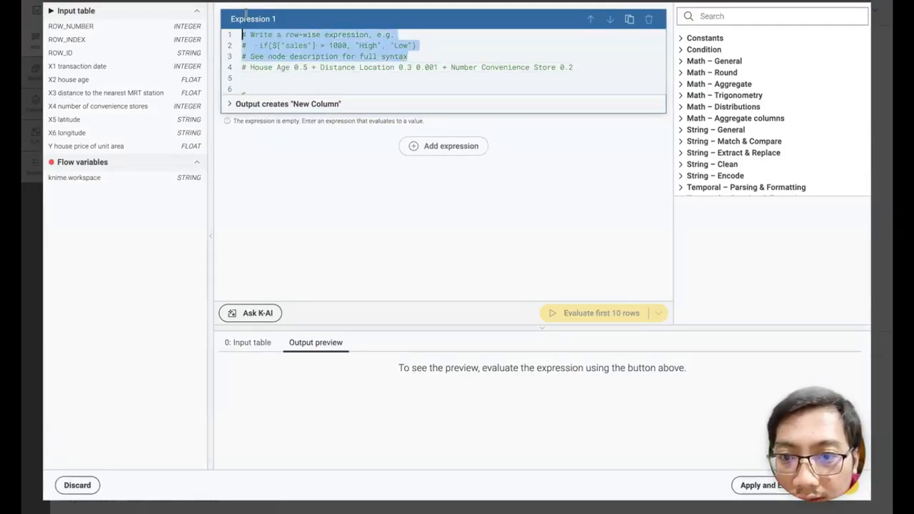
pyautogui.press('BackSpace')
pyautogui.press('Delete')
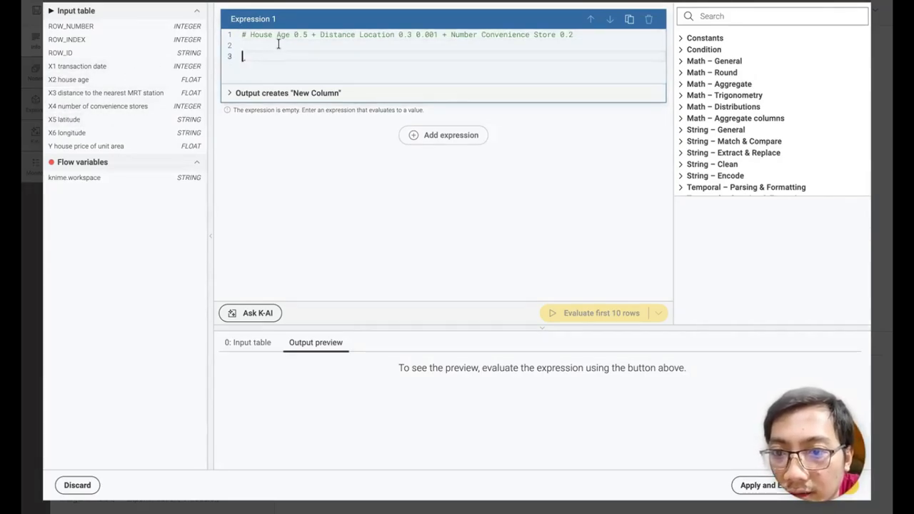
# - Start the formula below the comment with $["X2 house age"]*0.5 + $["X3 distance to the nearest MRT station"]*0.3*0.001+
pyautogui.click(61, 79)
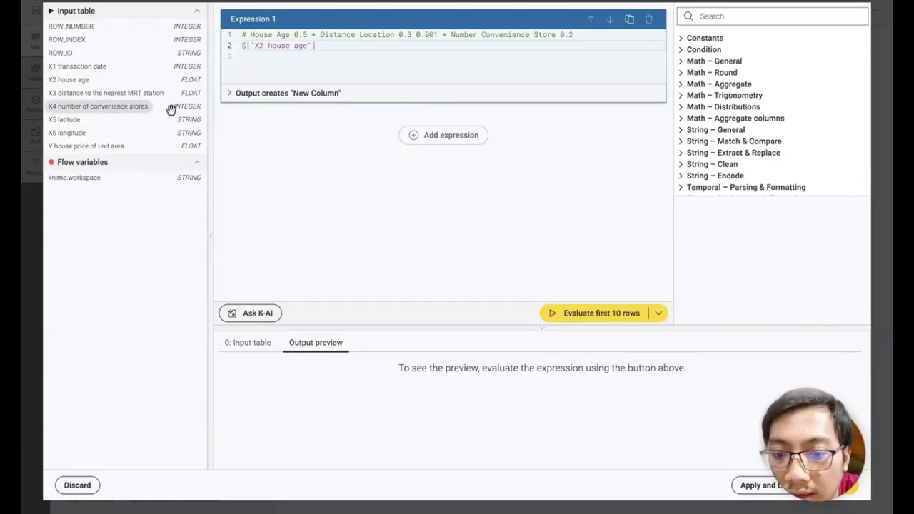
pyautogui.write('*0.5')
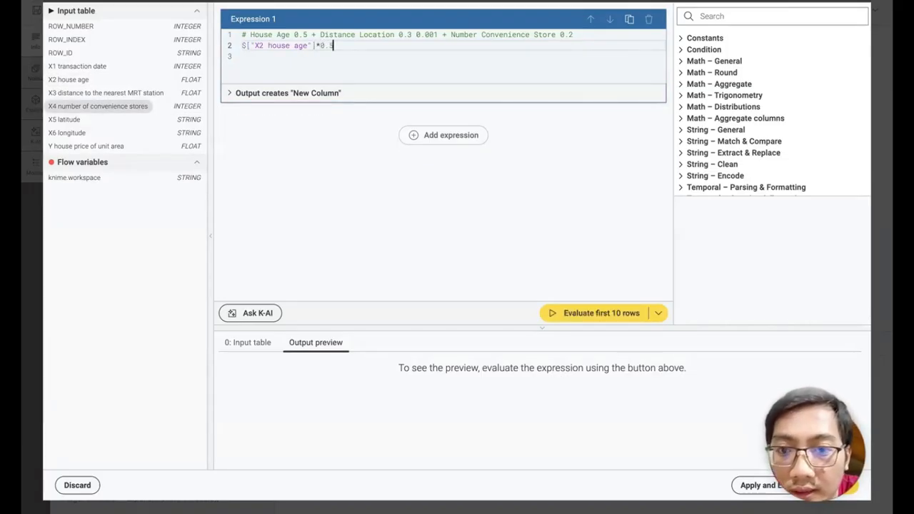
pyautogui.write(' +')
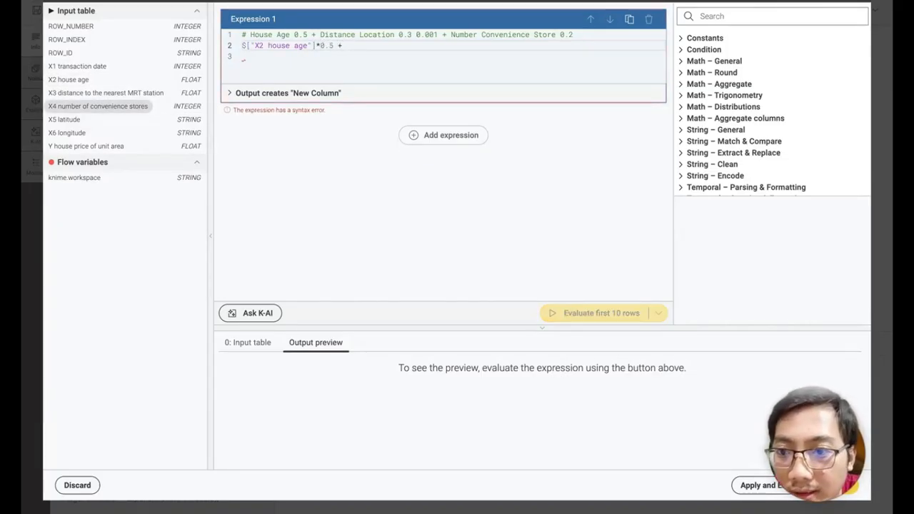
pyautogui.doubleClick(104, 95)
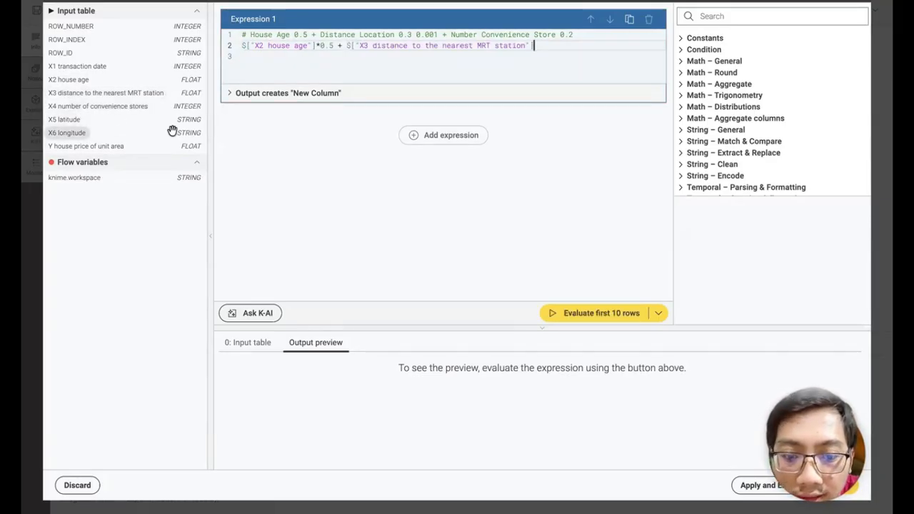
pyautogui.write('*0.3*0.0')
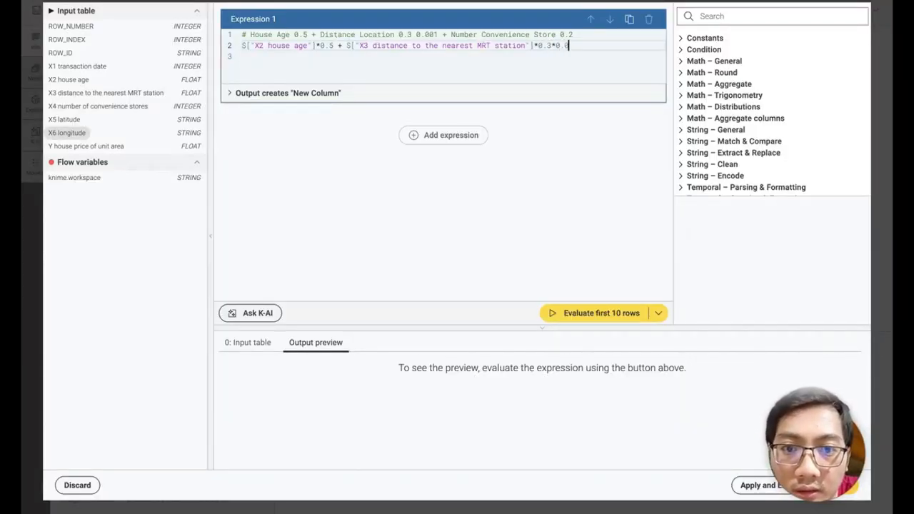
pyautogui.write('01+')
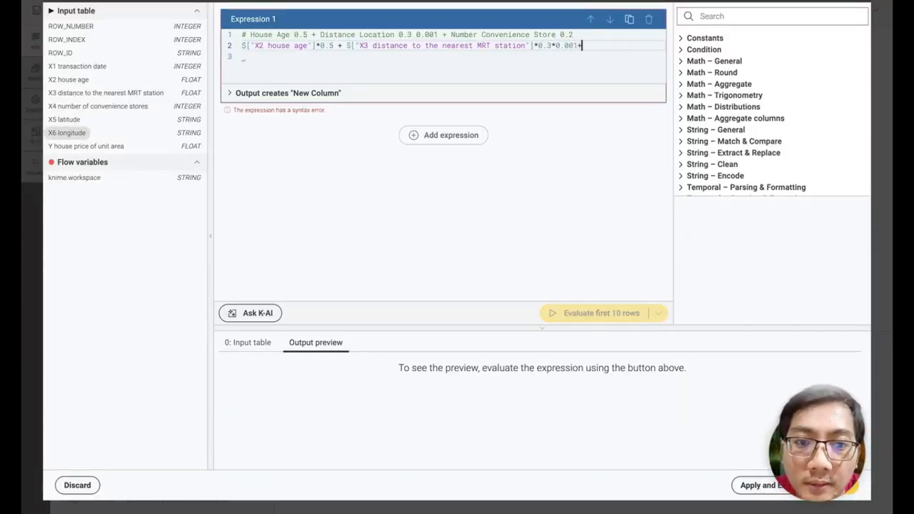
# - Complete the formula with $["X4 number of convenience stores"]*0.2 and place that term on its own line
pyautogui.doubleClick(105, 107)
pyautogui.write('*0.2')
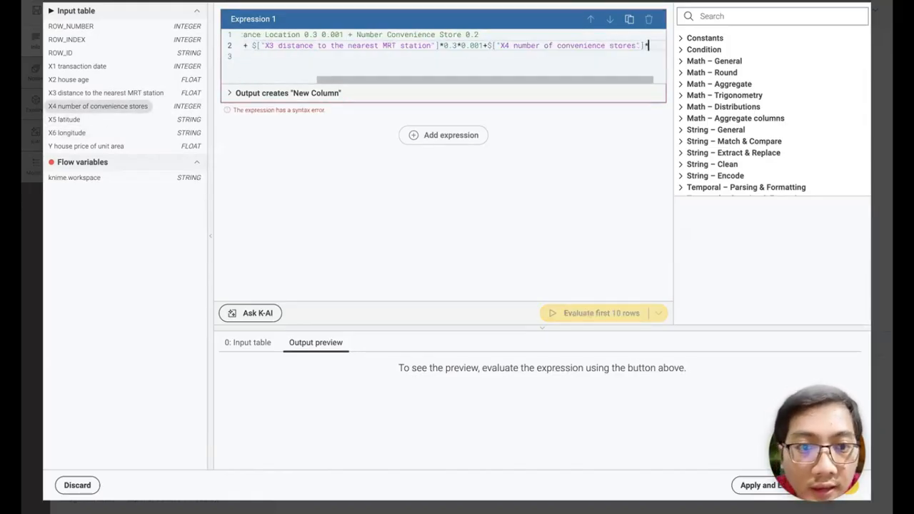
pyautogui.click(474, 45)
pyautogui.press('Return')
pyautogui.click(490, 64)
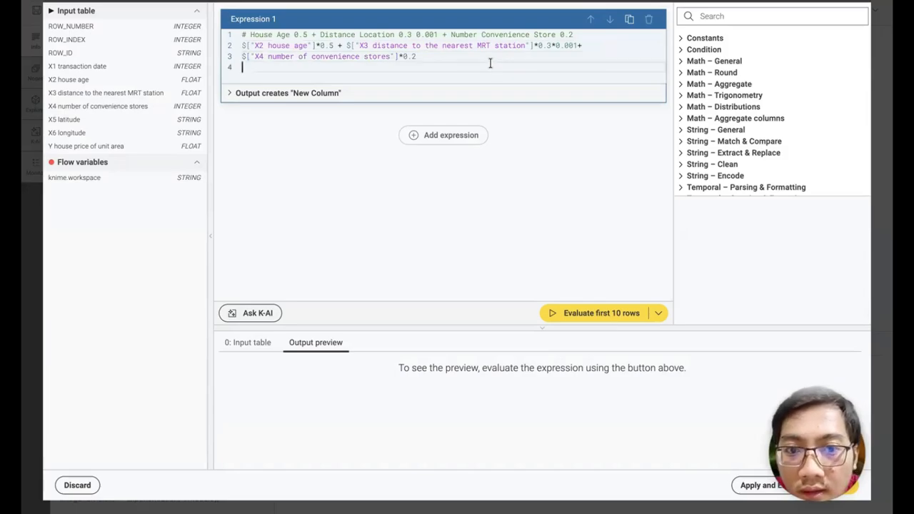
# - Name the appended output column Bobot Penilaian, evaluate the first 10 rows, and apply and execute the expression
pyautogui.click(271, 94)
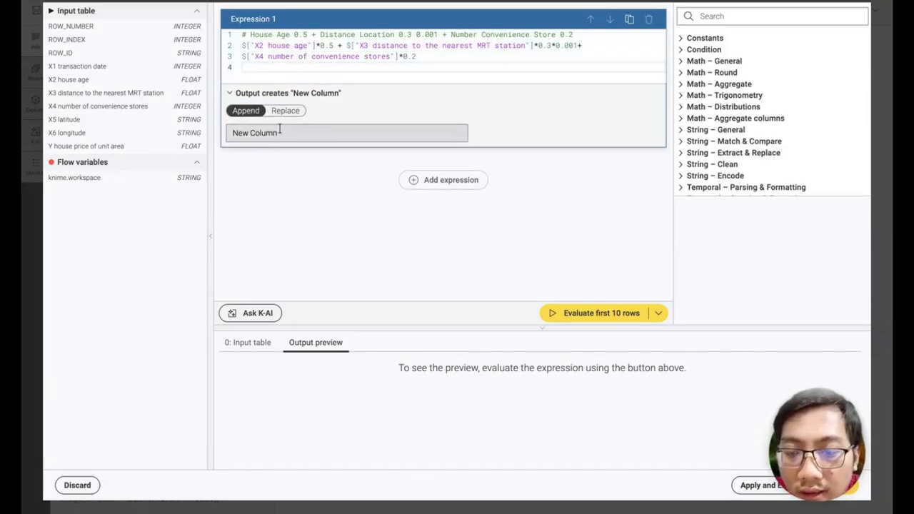
pyautogui.tripleClick(280, 132)
pyautogui.write('Bob')
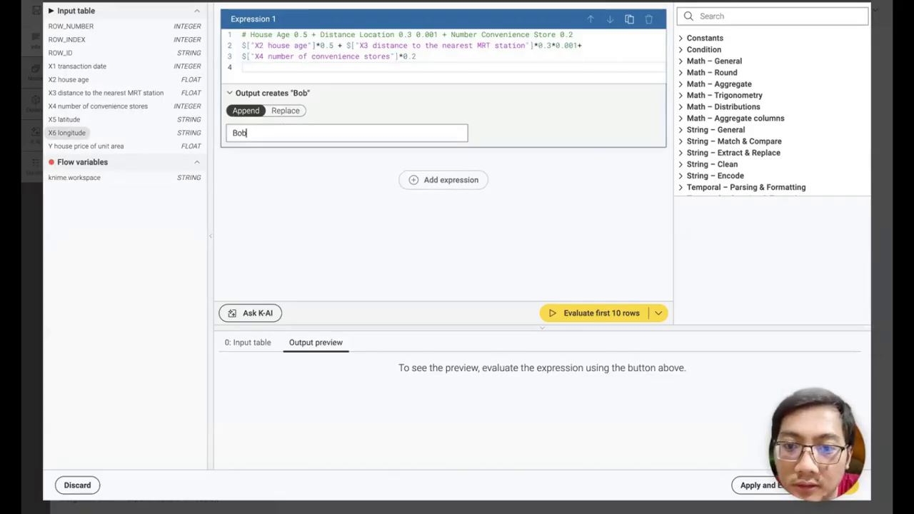
pyautogui.write('ot Penilaian')
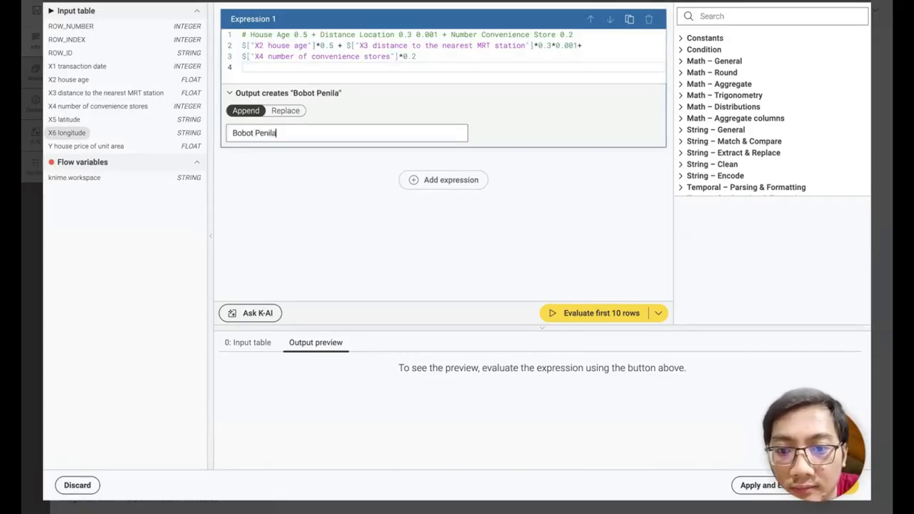
pyautogui.click(584, 314)
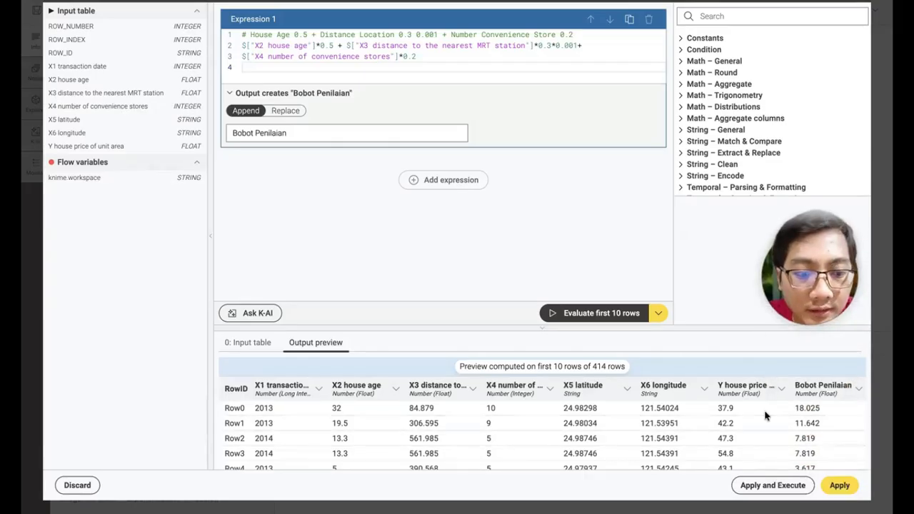
pyautogui.click(765, 484)
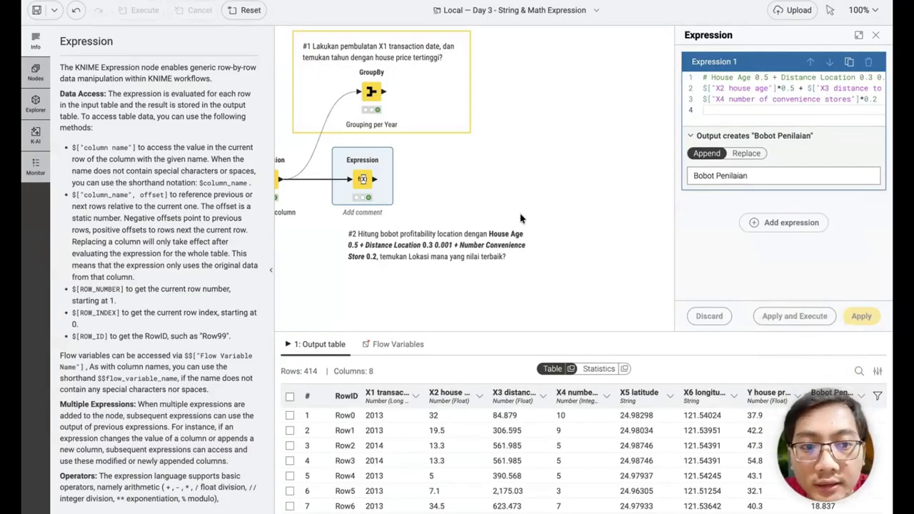
# - Comment the second Expression node with Calculate bobotnya
pyautogui.hscroll(-2, 414, 163)
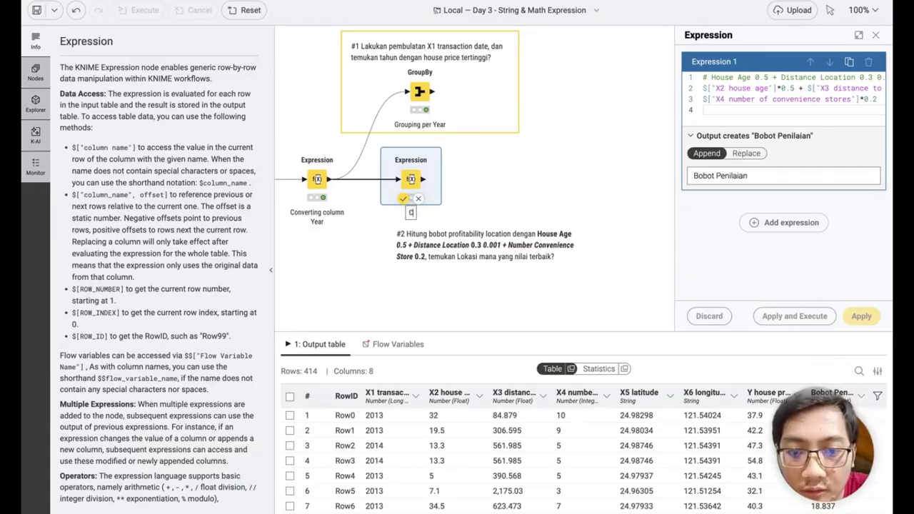
pyautogui.write('Calculate b')
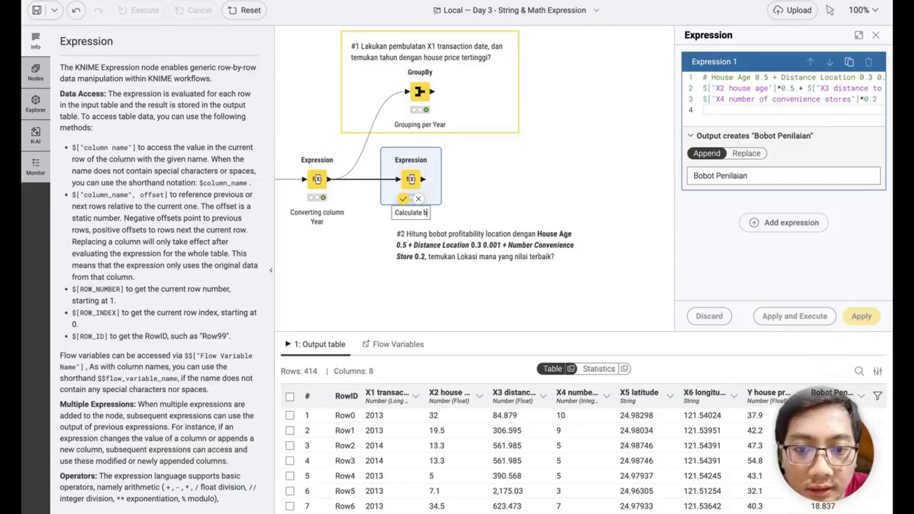
pyautogui.write('obotnya')
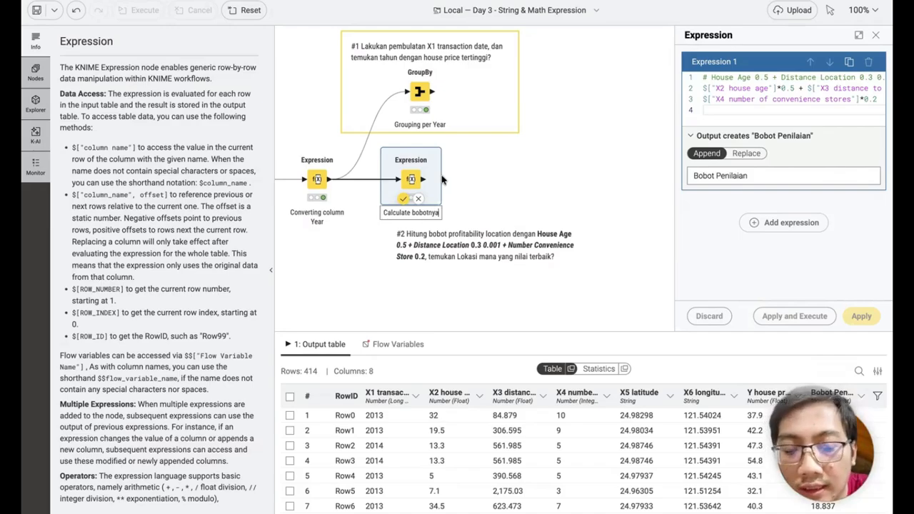
pyautogui.press('Return')
# - Add a Sorter node connected to the output of the Calculate bobotnya Expression node
pyautogui.moveTo(428, 180); pyautogui.dragTo(532, 183)
pyautogui.write('sor')
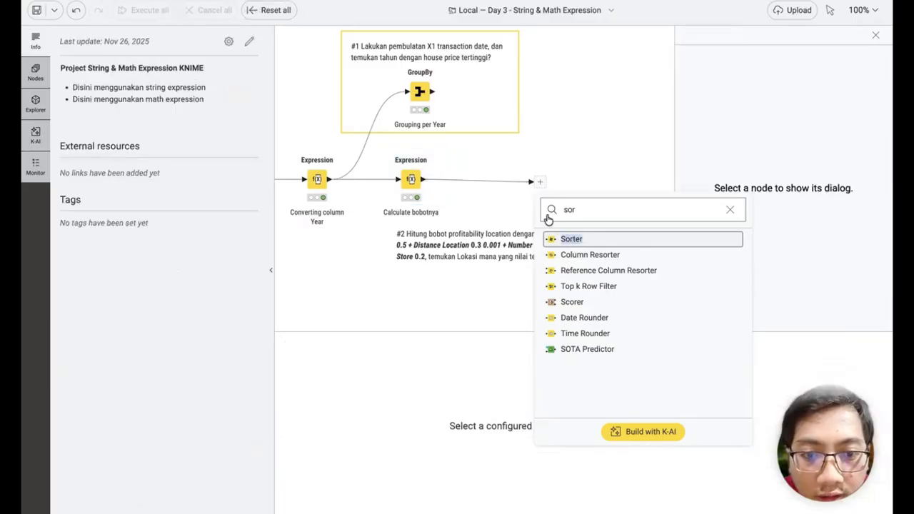
pyautogui.click(571, 240)
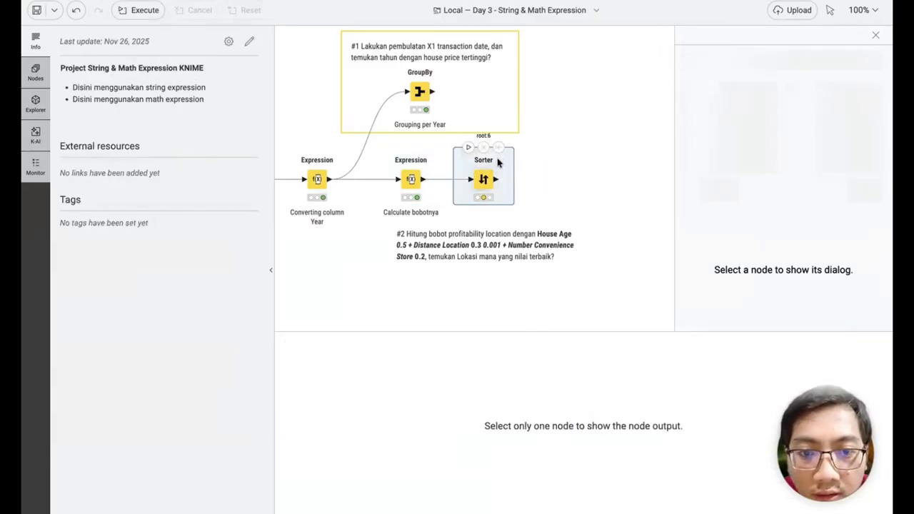
pyautogui.click(493, 228)
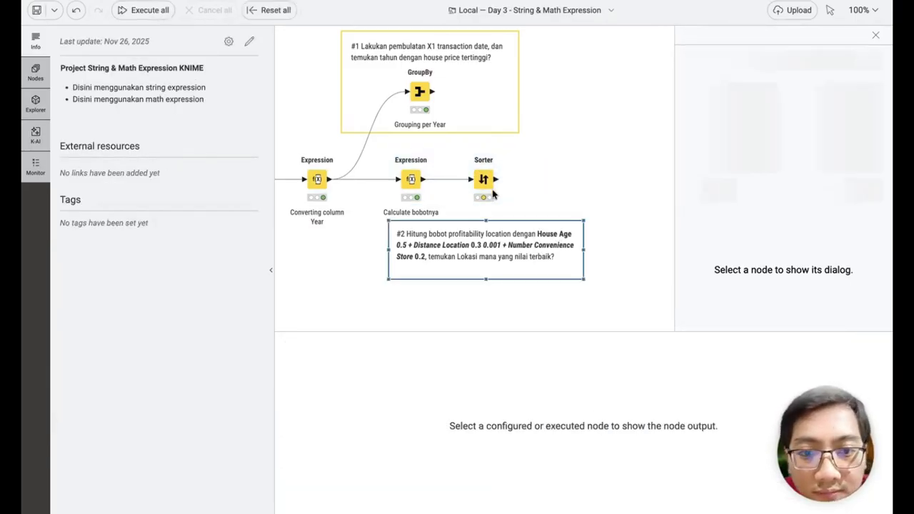
# - Configure the Sorter to sort by Bobot Penilaian in descending order, execute it and view the sorted table
pyautogui.click(472, 158)
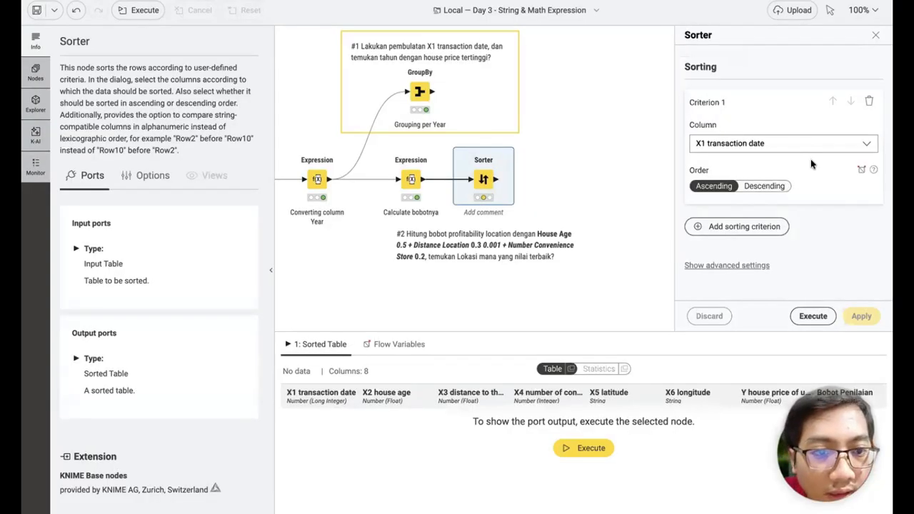
pyautogui.click(816, 146)
pyautogui.scroll(-3, 796, 204)
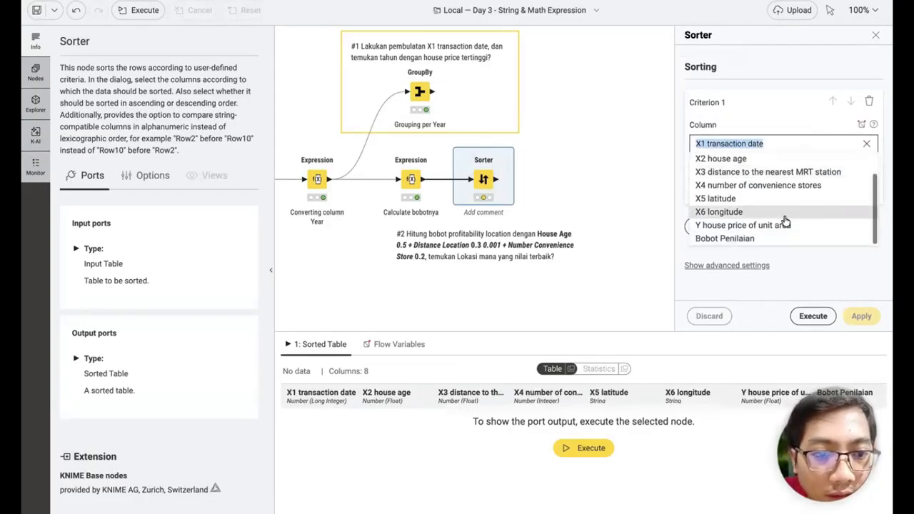
pyautogui.click(768, 238)
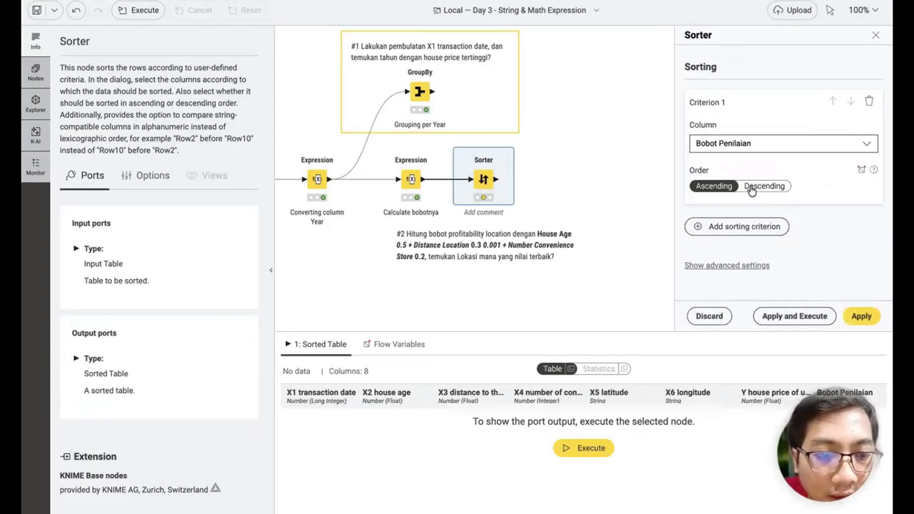
pyautogui.click(764, 187)
pyautogui.hscroll(2, 549, 169)
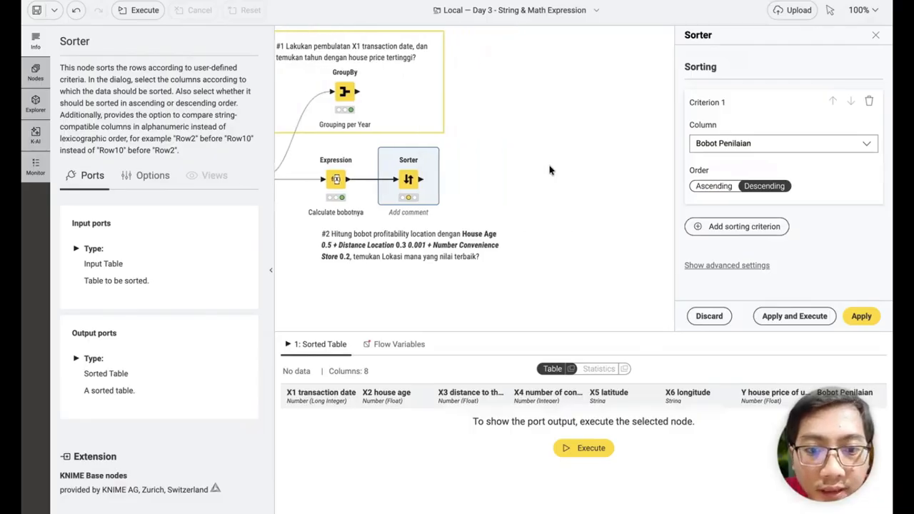
pyautogui.click(802, 327)
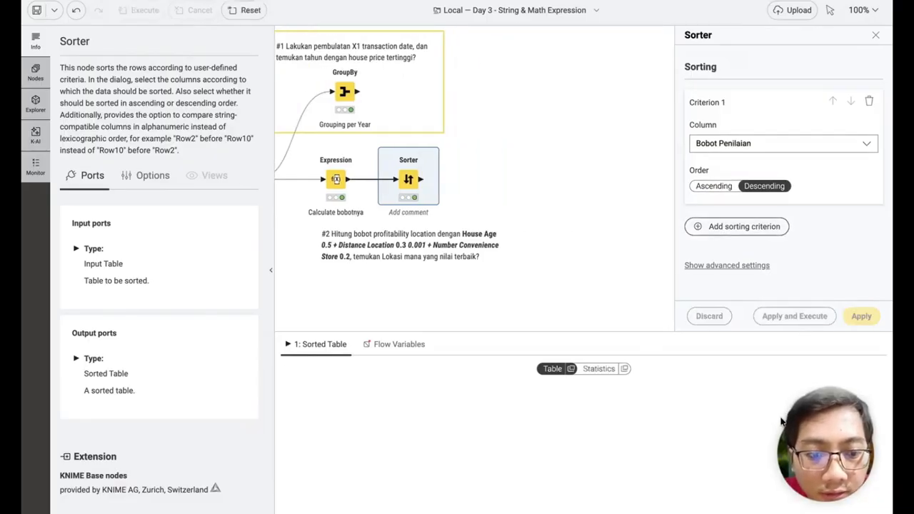
pyautogui.hscroll(1, 564, 223)
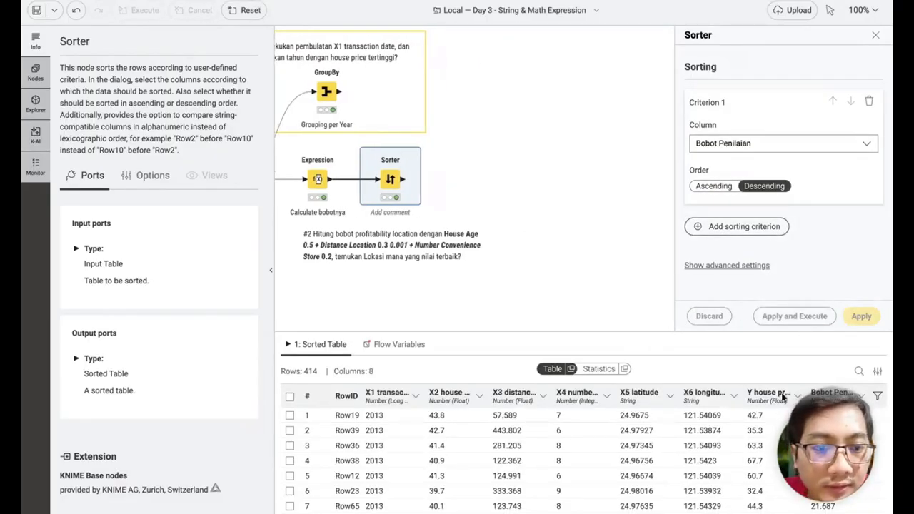
pyautogui.moveTo(824, 431)
pyautogui.mouseDown()
pyautogui.moveTo(785, 430)
pyautogui.moveTo(796, 379)
pyautogui.moveTo(838, 434)
pyautogui.mouseUp()
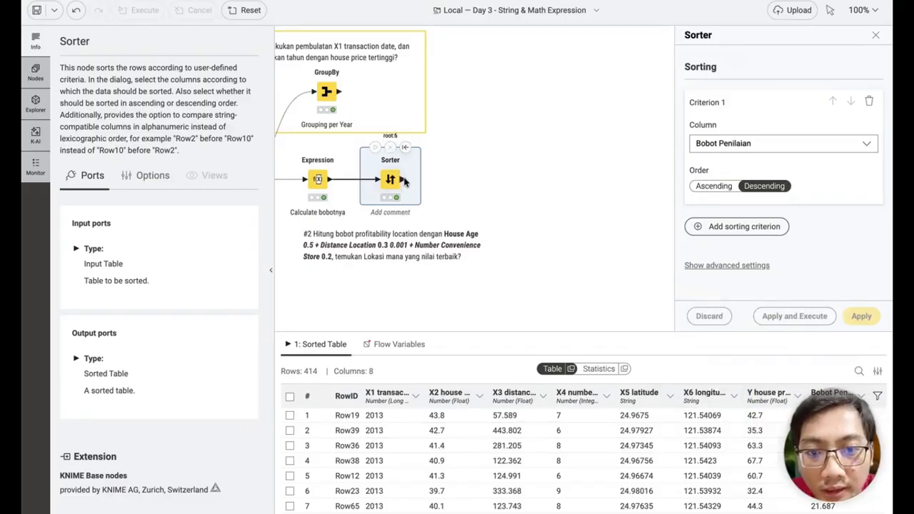
# - Try a Row Filter node on the Sorter's output with a Bobot Penilaian criterion, and discard the configuration changes
pyautogui.moveTo(404, 180); pyautogui.dragTo(487, 182)
pyautogui.write('row')
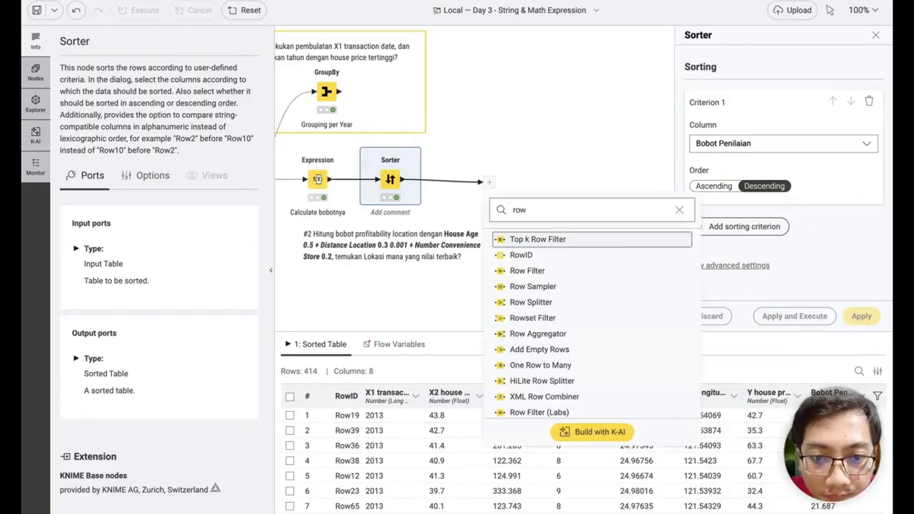
pyautogui.click(521, 271)
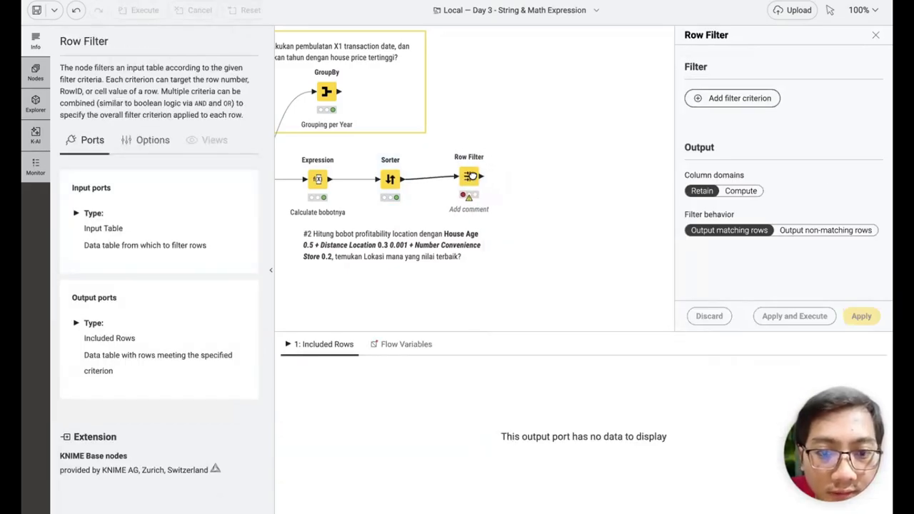
pyautogui.click(714, 98)
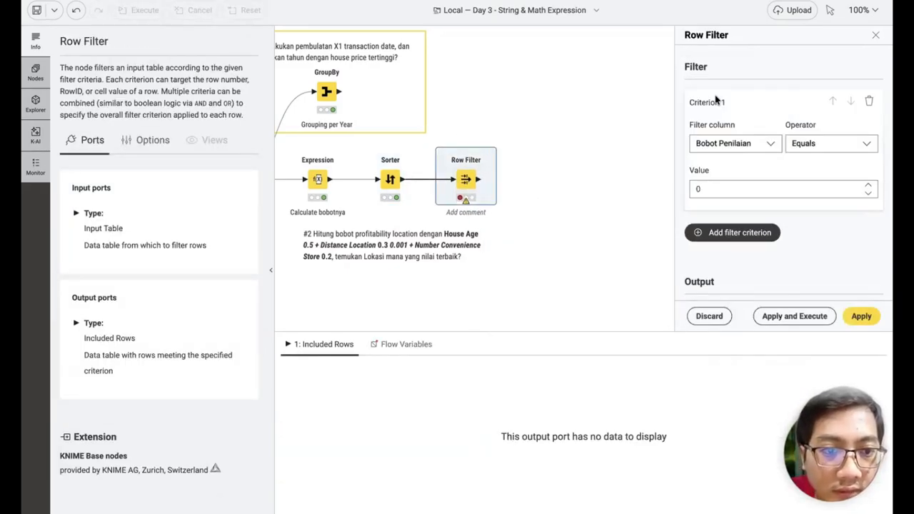
pyautogui.click(514, 188)
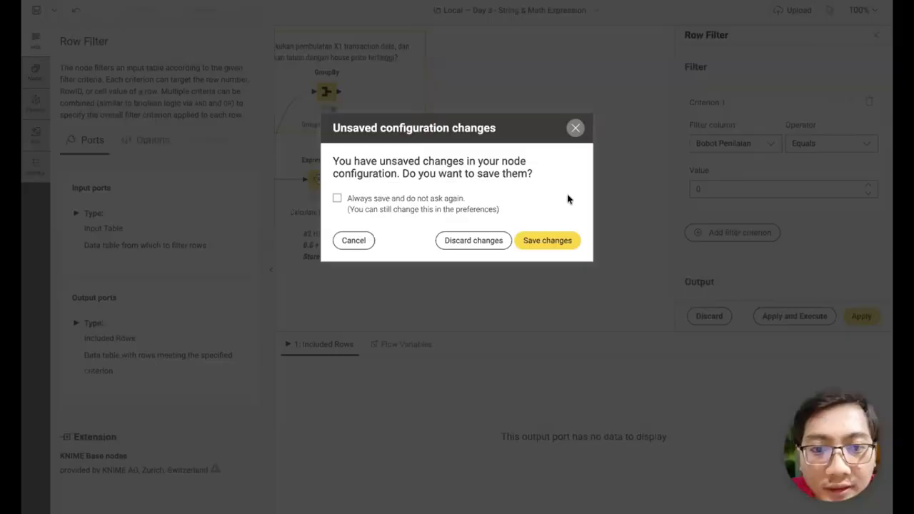
pyautogui.click(493, 240)
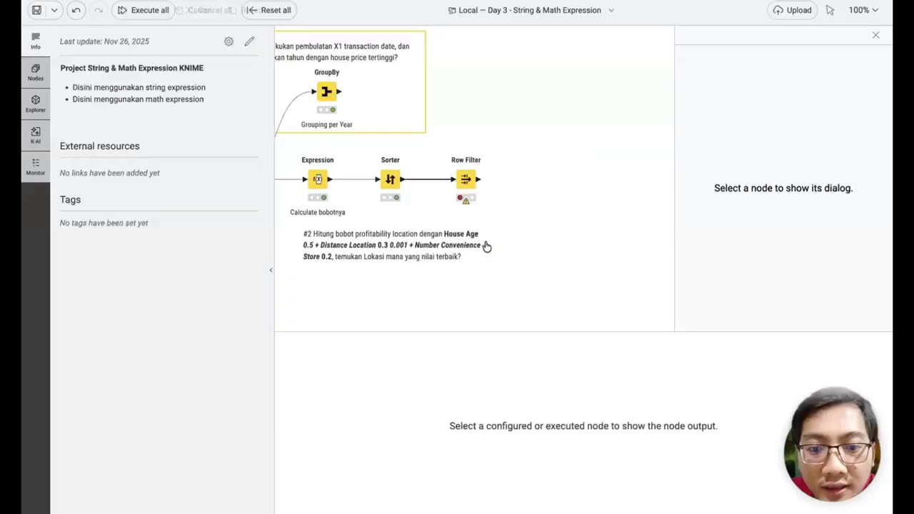
# - Check the Sorter's output table again and delete the Row Filter node
pyautogui.click(392, 179)
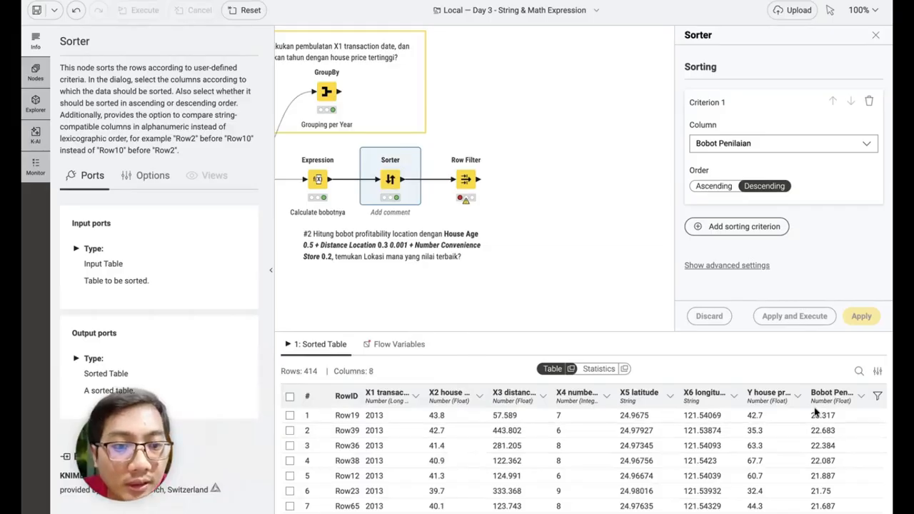
pyautogui.click(500, 219)
pyautogui.click(465, 180)
pyautogui.press('Delete')
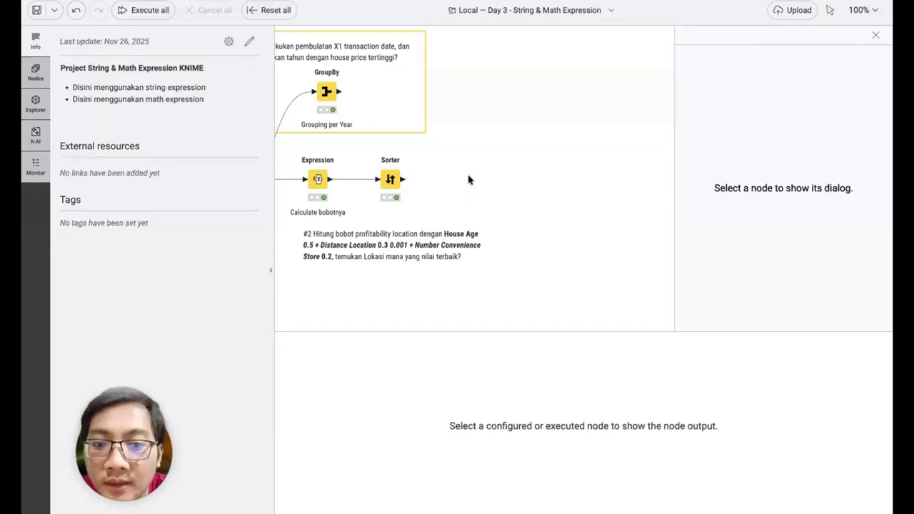
# - Add a Top k Row Filter node connected to the Sorter's output and place it beside the Sorter
pyautogui.moveTo(403, 179); pyautogui.dragTo(474, 179)
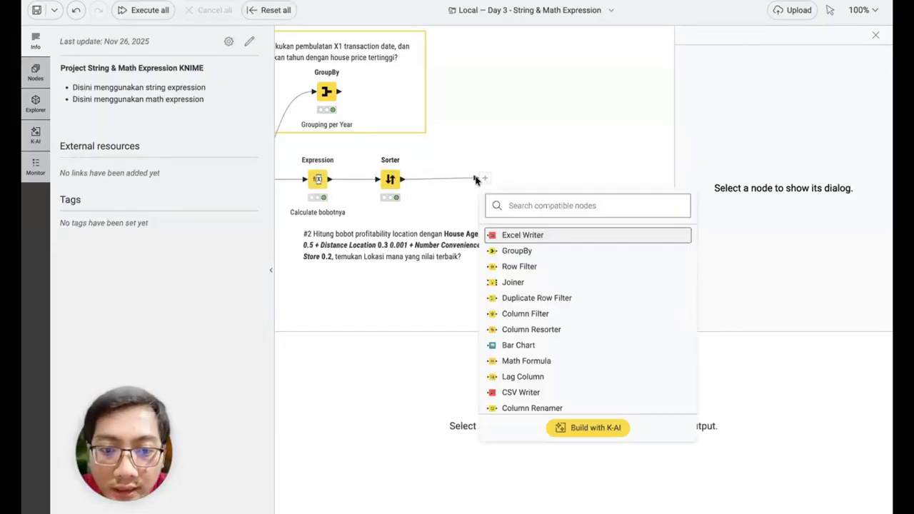
pyautogui.write('top')
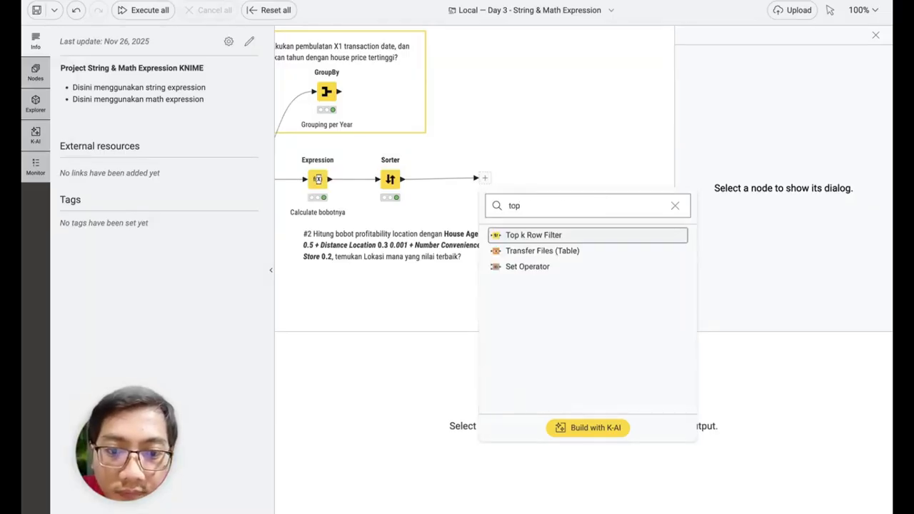
pyautogui.click(555, 235)
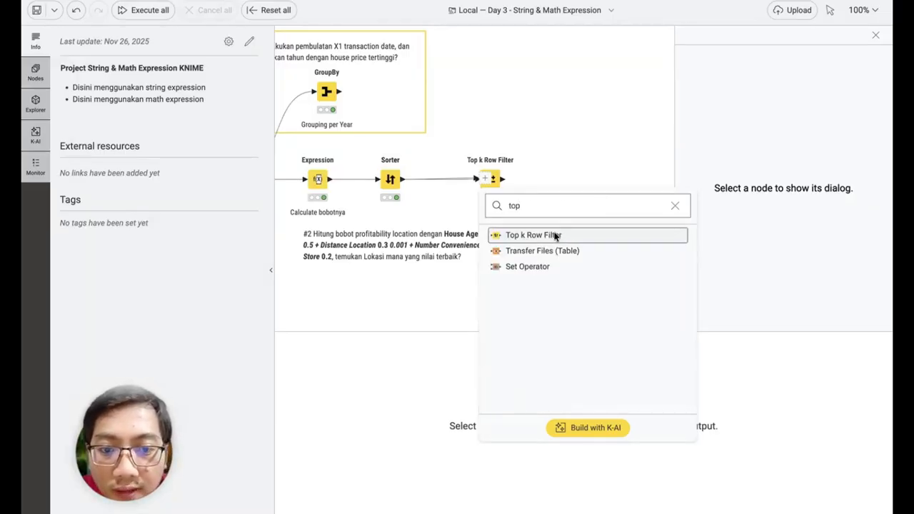
pyautogui.click(461, 184)
pyautogui.moveTo(490, 182); pyautogui.dragTo(460, 183)
# - Configure the Top k Row Filter to keep 1 row by Bobot Penilaian in descending order, and execute it
pyautogui.click(710, 153)
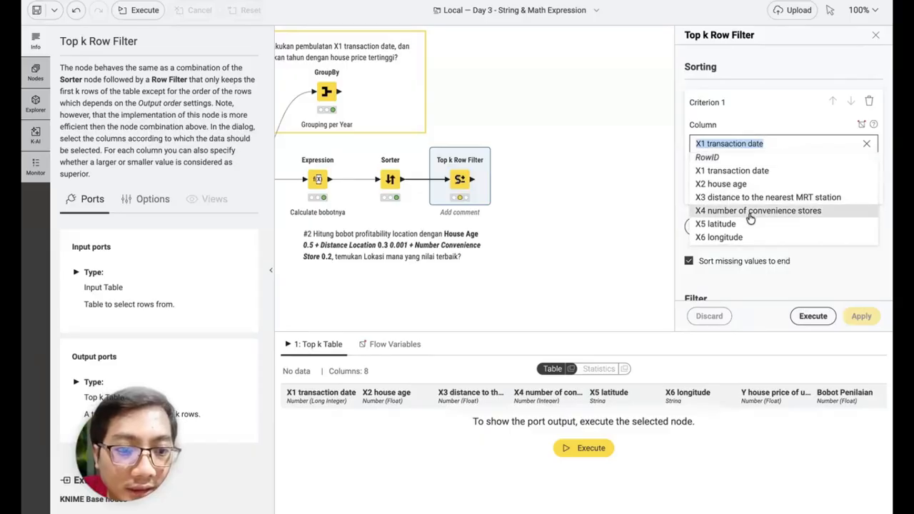
pyautogui.scroll(-1, 749, 227)
pyautogui.click(749, 241)
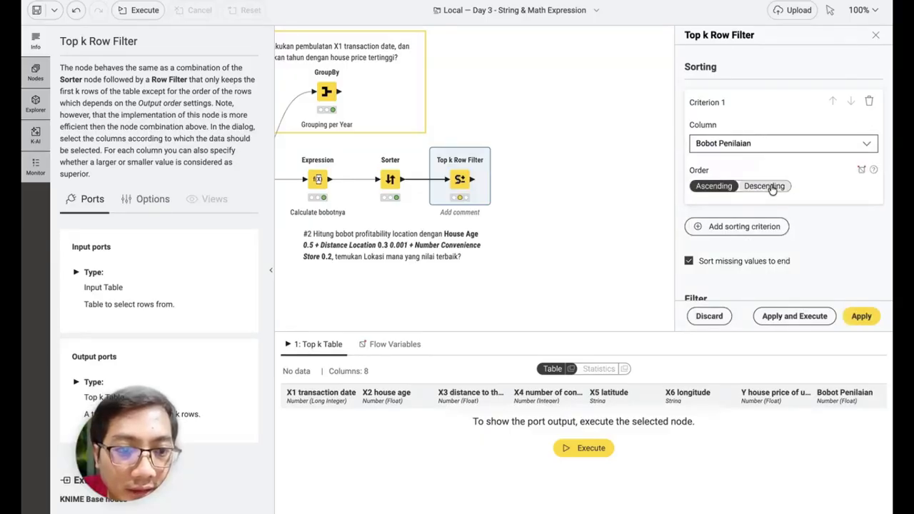
pyautogui.scroll(-3, 790, 268)
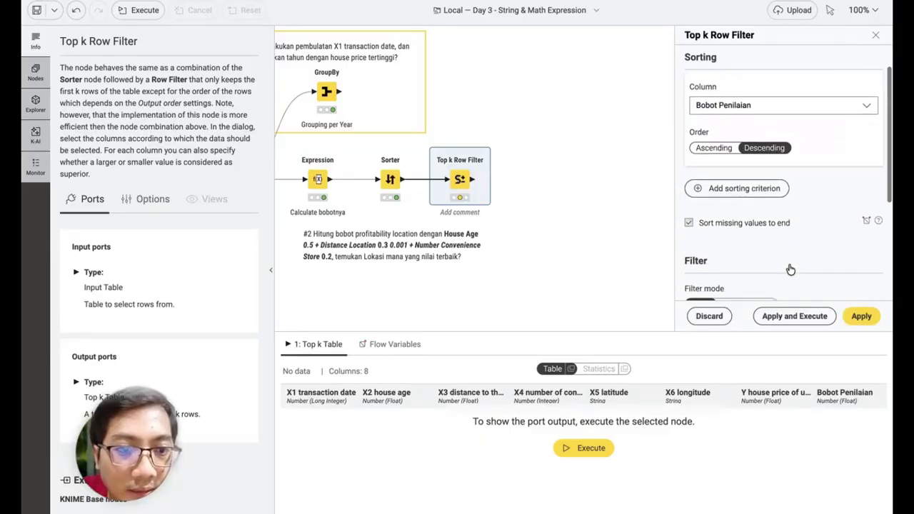
pyautogui.click(750, 246)
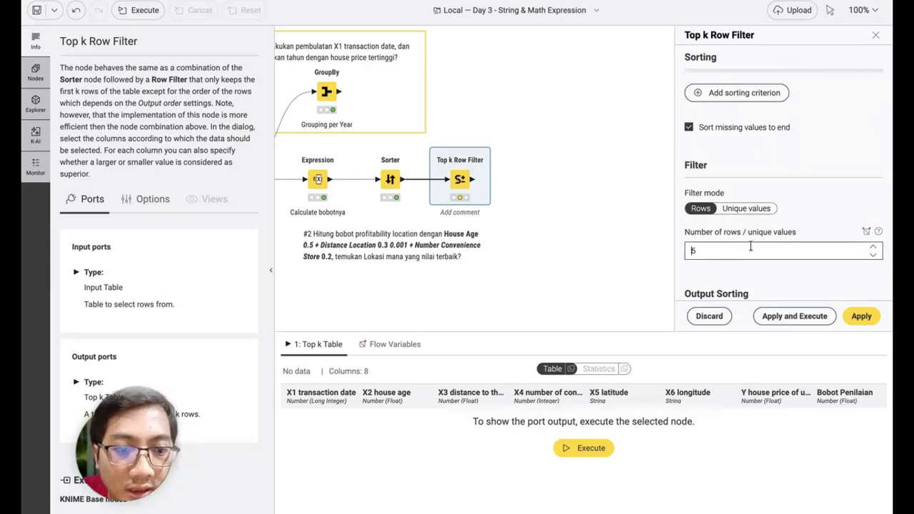
pyautogui.click(792, 316)
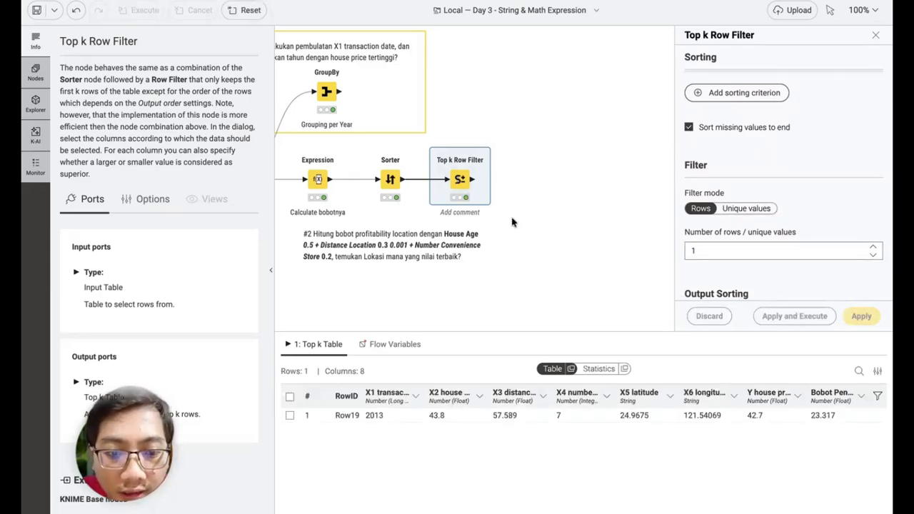
# - Delete the Sorter node and connect the Calculate bobotnya Expression directly to the Top k Row Filter, moved up level with GroupBy
pyautogui.moveTo(458, 184); pyautogui.dragTo(510, 100)
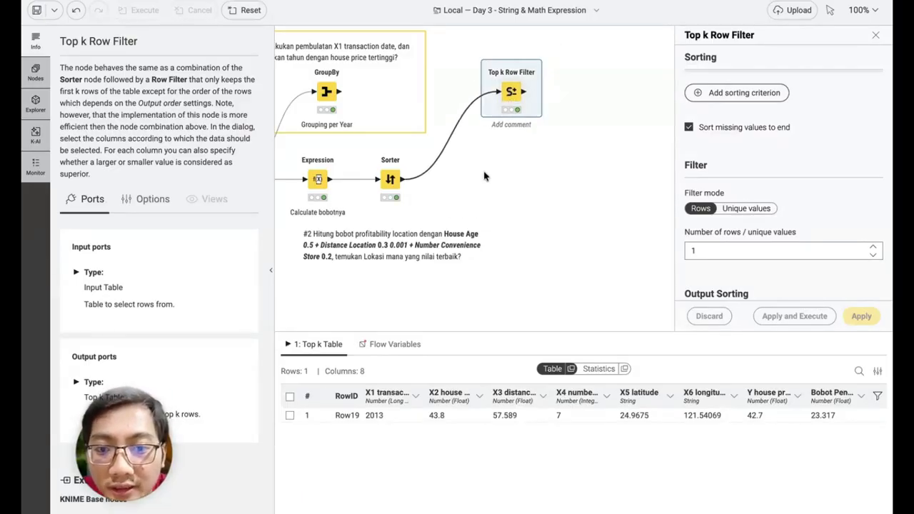
pyautogui.hscroll(-2, 485, 176)
pyautogui.click(466, 177)
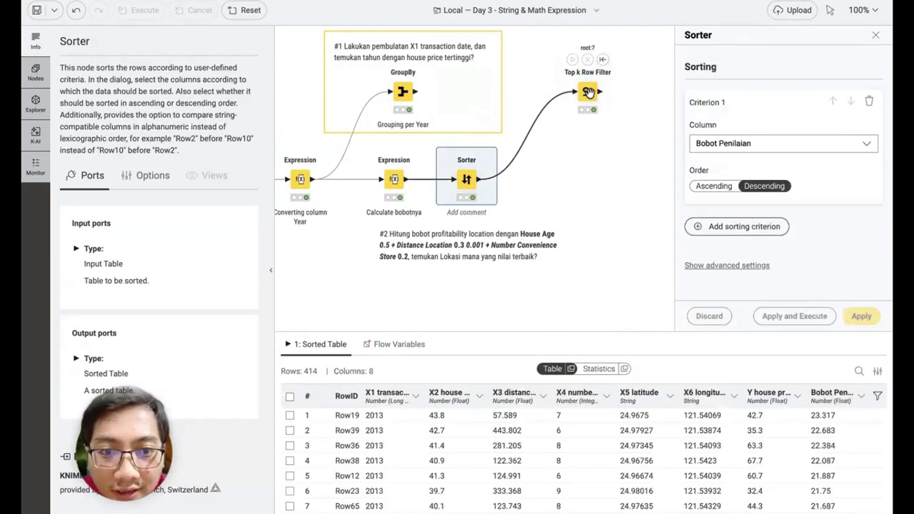
pyautogui.click(519, 191)
pyautogui.click(466, 179)
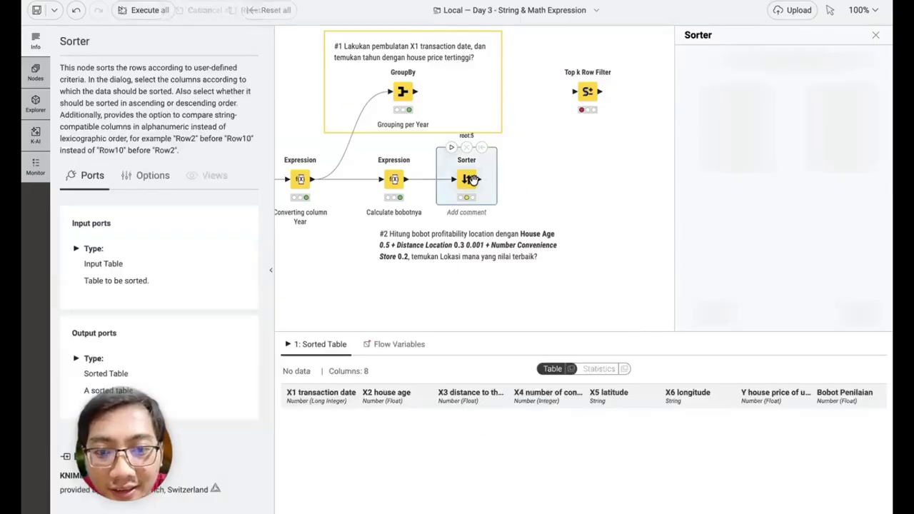
pyautogui.press('Delete')
pyautogui.moveTo(407, 179); pyautogui.dragTo(575, 94)
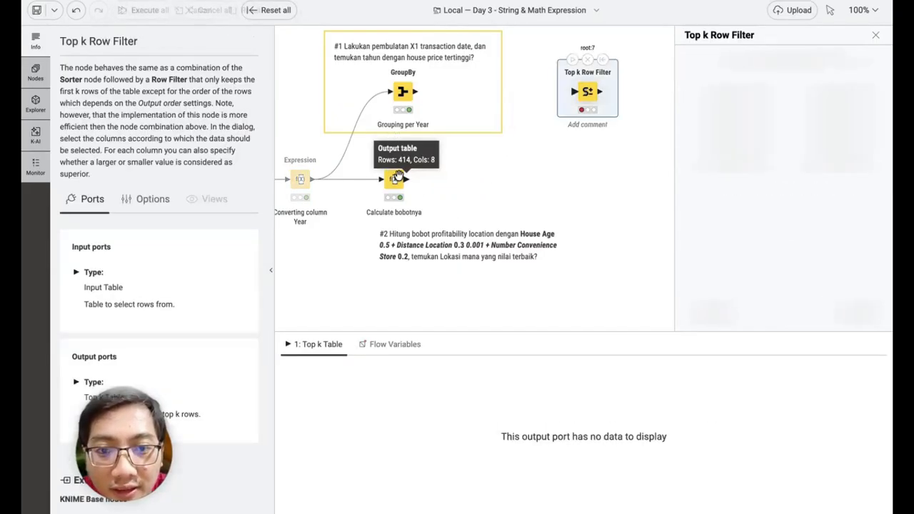
# - Shift the Calculate bobotnya Expression node right and move the #2 question annotation above the Top k Row Filter
pyautogui.moveTo(398, 177); pyautogui.dragTo(490, 179)
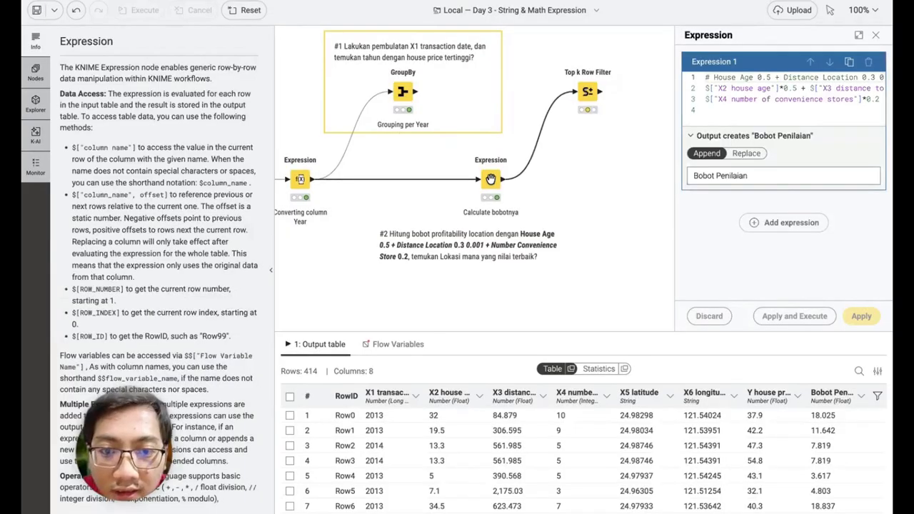
pyautogui.hscroll(1, 555, 167)
pyautogui.moveTo(390, 245)
pyautogui.mouseDown()
pyautogui.moveTo(573, 136)
pyautogui.moveTo(562, 46)
pyautogui.mouseUp()
pyautogui.click(539, 111)
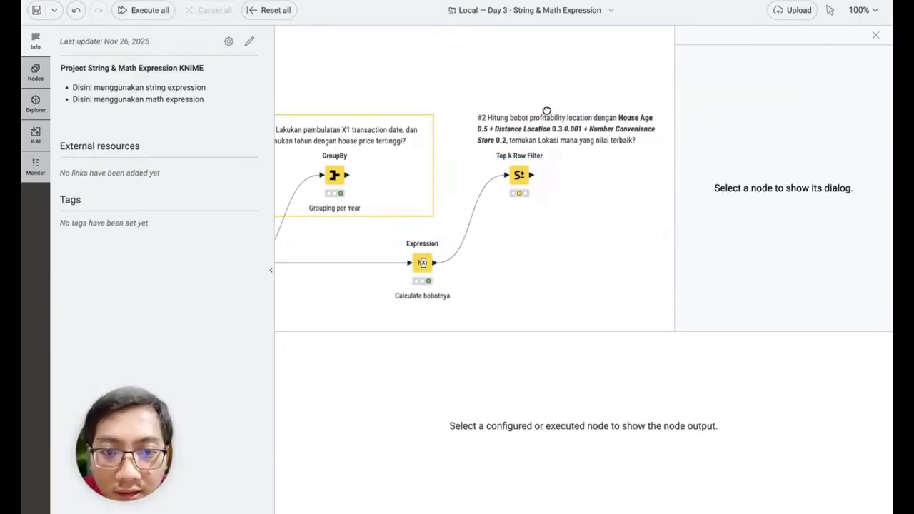
# - Label the Top k Row Filter node "Gather high score" and execute it
pyautogui.click(524, 182)
pyautogui.click(525, 217)
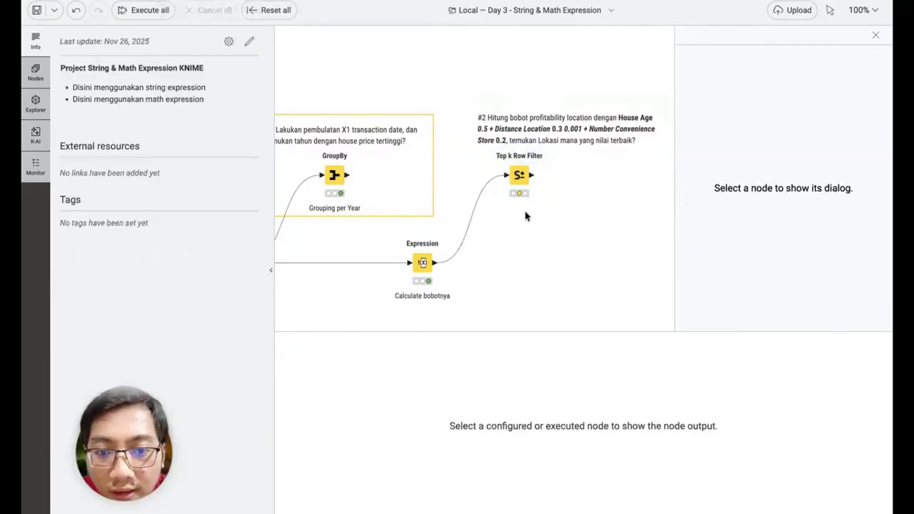
pyautogui.click(523, 177)
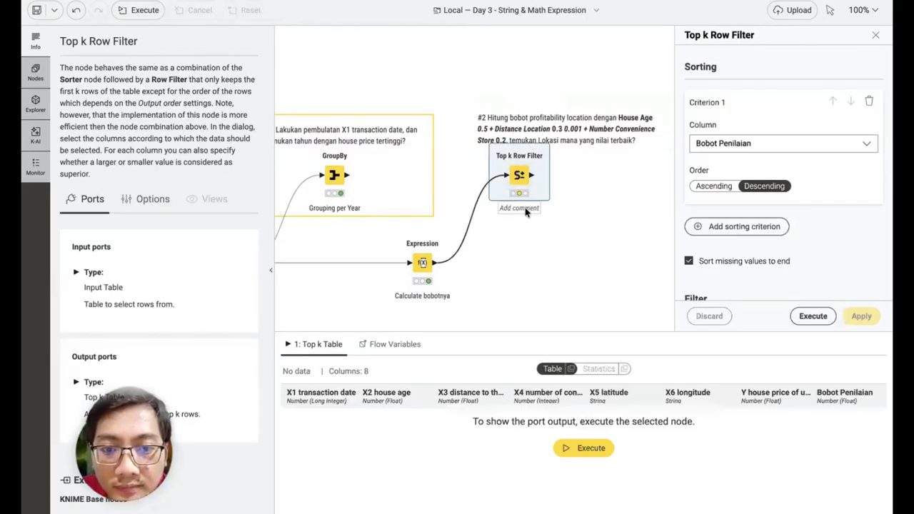
pyautogui.click(524, 208)
pyautogui.write('Gather')
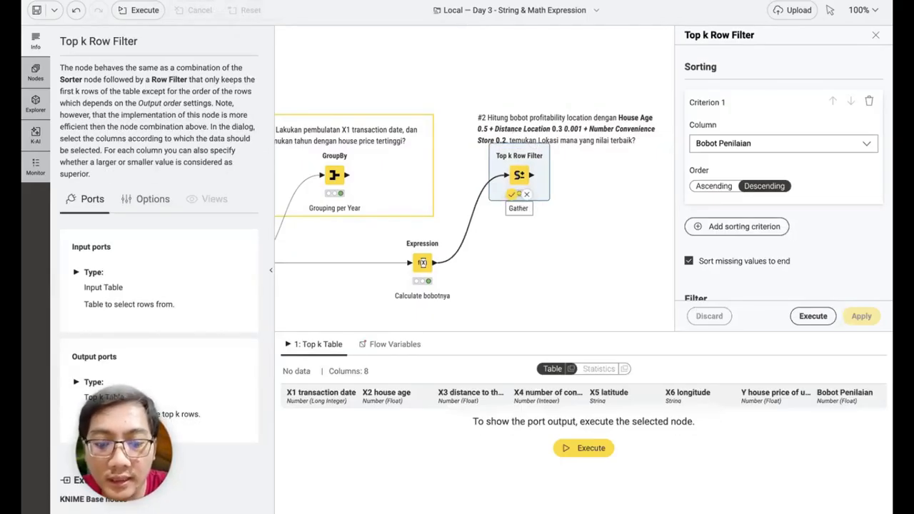
pyautogui.write(' high scoar')
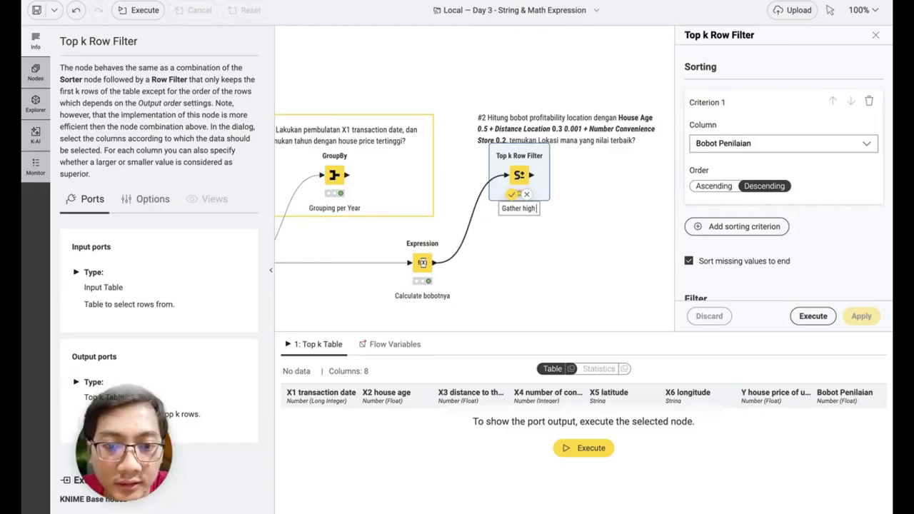
pyautogui.press('BackSpace')
pyautogui.press('BackSpace')
pyautogui.write('re')
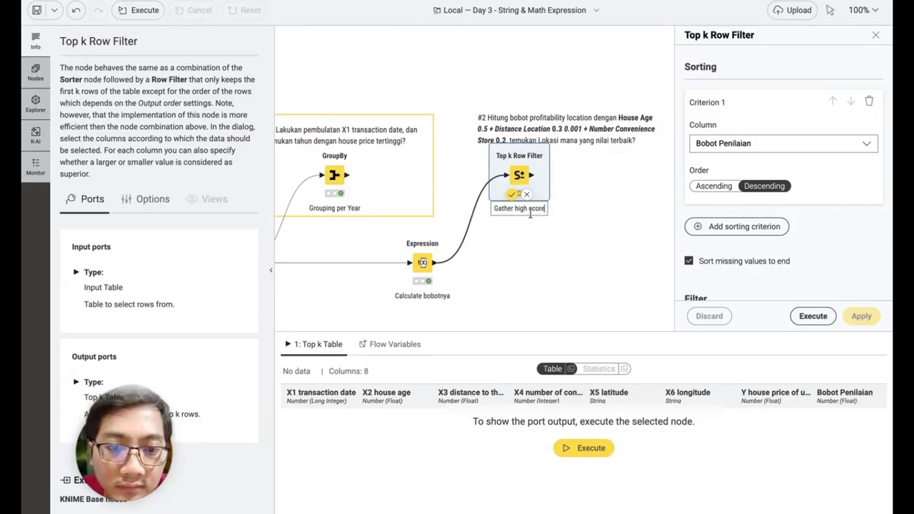
pyautogui.click(519, 161)
pyautogui.press('F7')
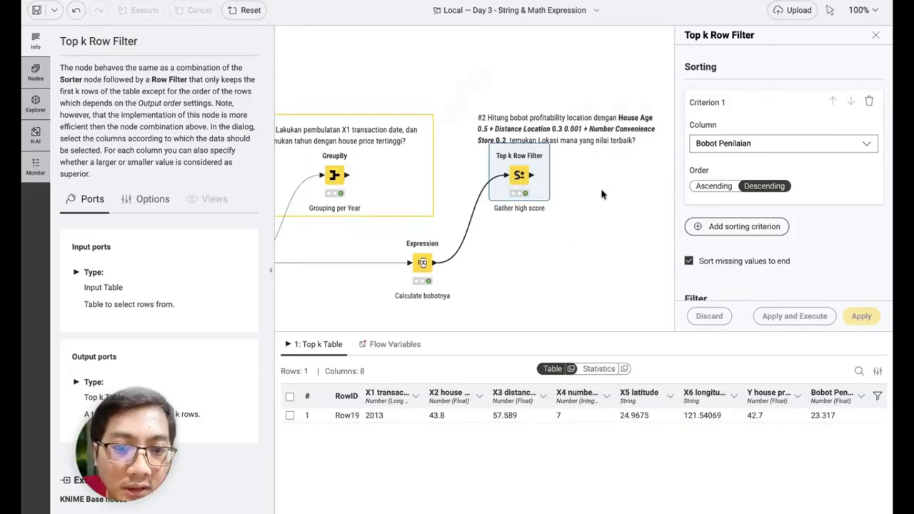
# - Add a Column Filter node connected to the Top k Row Filter's output
pyautogui.moveTo(532, 174); pyautogui.dragTo(591, 173)
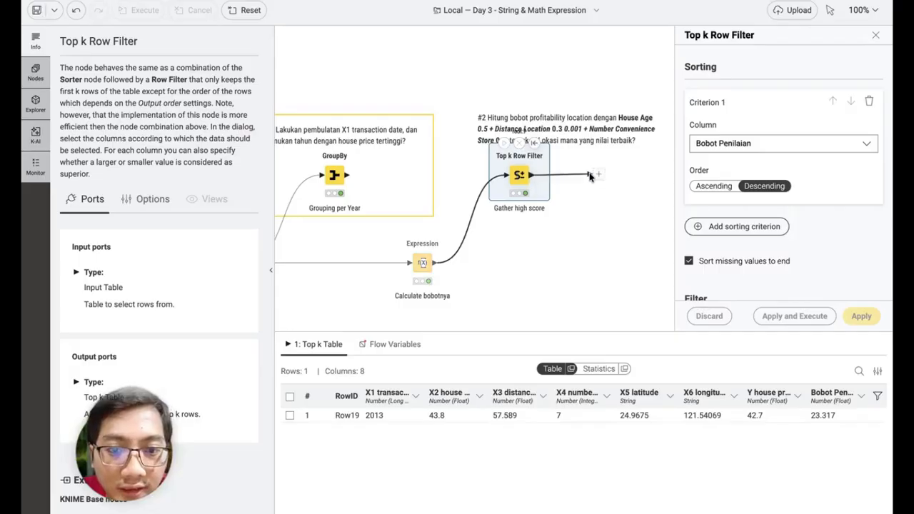
pyautogui.write('filter')
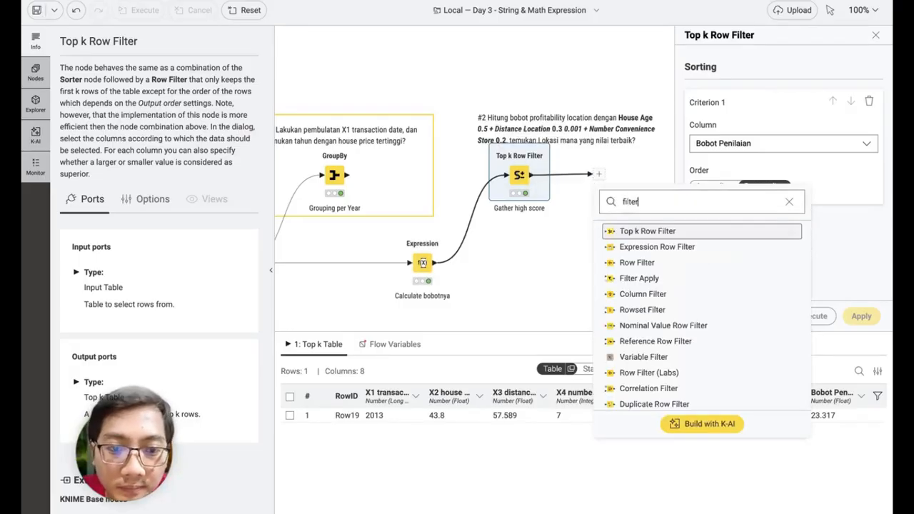
pyautogui.click(639, 295)
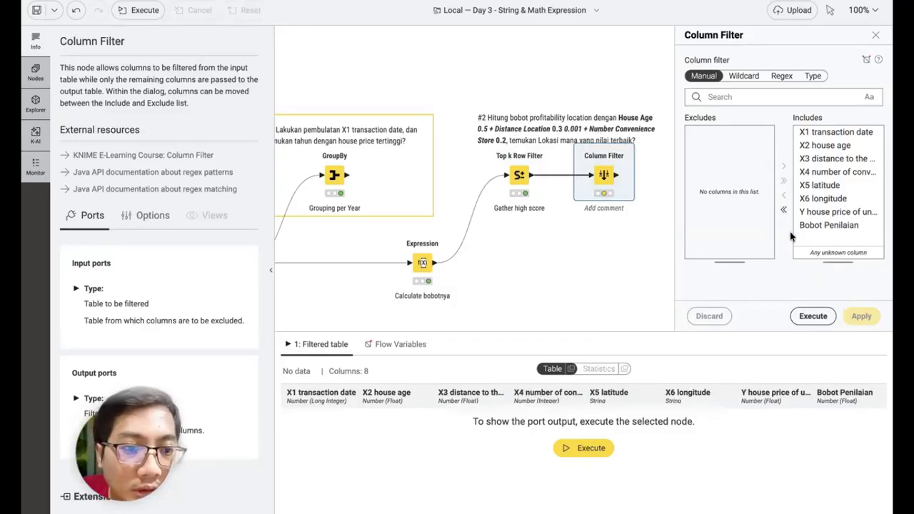
# - Configure the Column Filter to include only X5 latitude and X6 longitude, and execute it
pyautogui.click(783, 209)
pyautogui.doubleClick(744, 185)
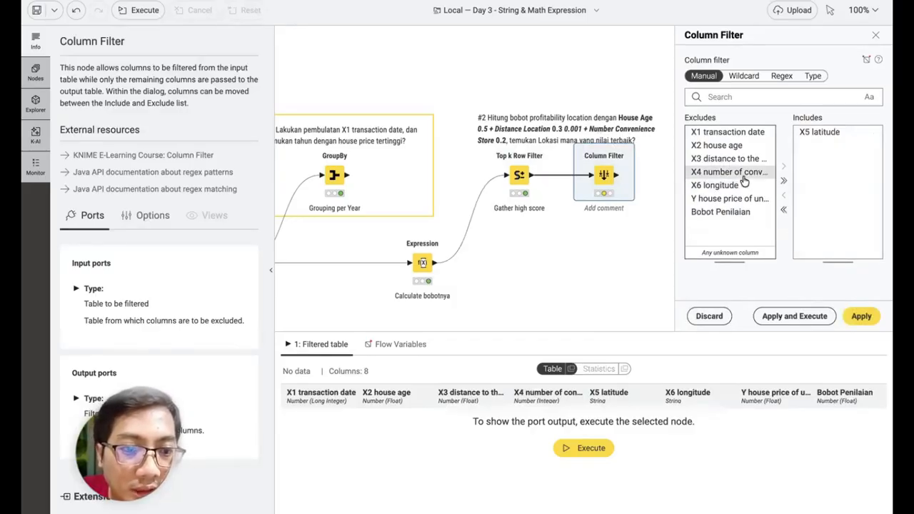
pyautogui.doubleClick(742, 185)
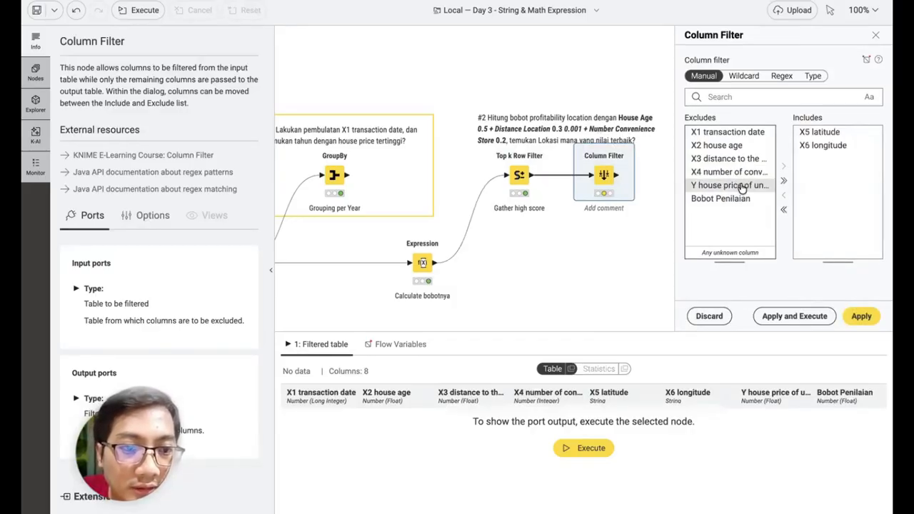
pyautogui.click(766, 319)
# - Label the Column Filter node "Gather location" and view its filtered table
pyautogui.click(600, 208)
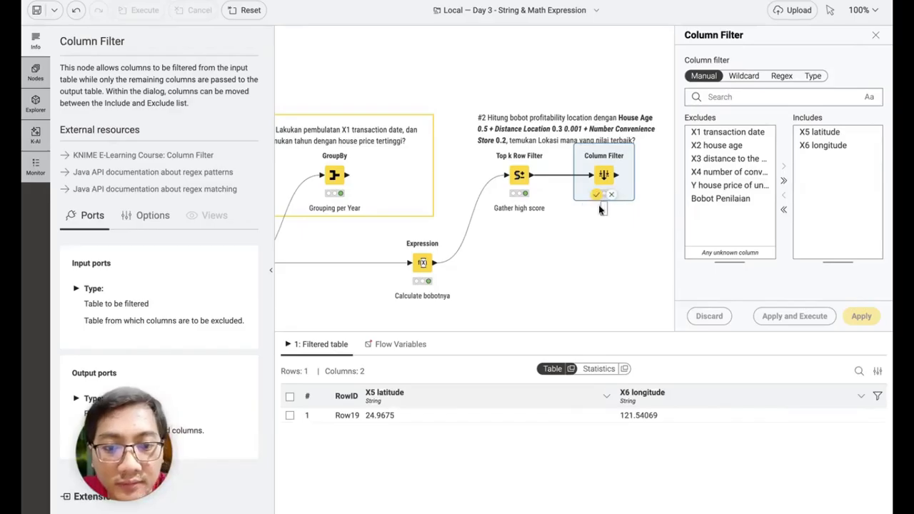
pyautogui.write('Gather location')
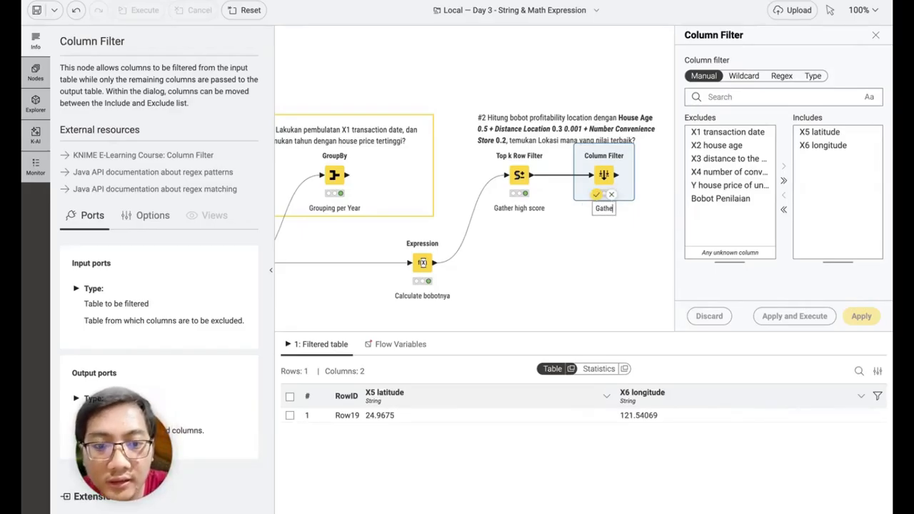
pyautogui.click(587, 278)
pyautogui.scroll(-3, 588, 278)
pyautogui.scroll(2, 587, 278)
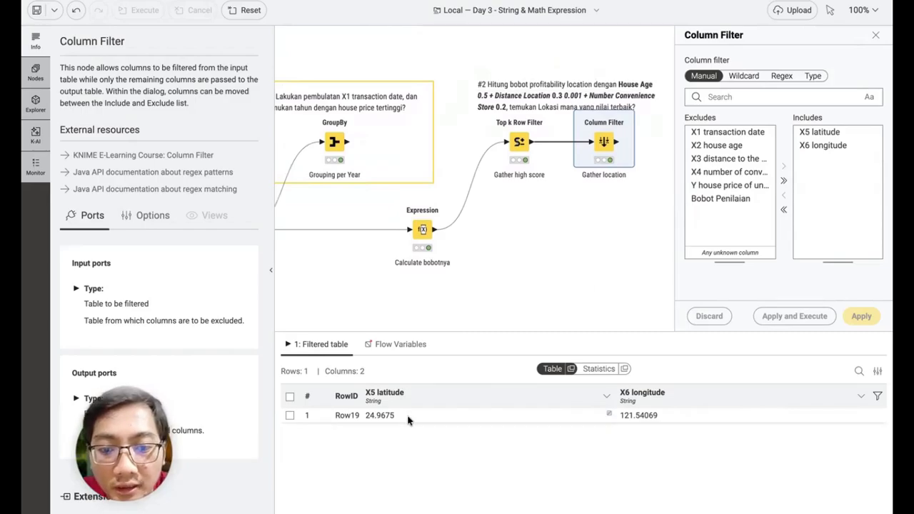
pyautogui.hscroll(-3, 601, 277)
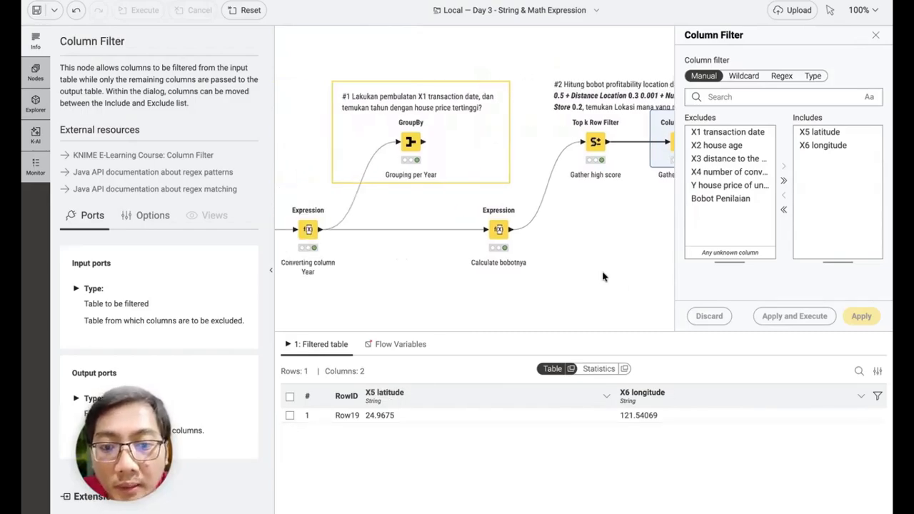
pyautogui.hscroll(-2, 602, 277)
pyautogui.hscroll(5, 621, 240)
pyautogui.click(390, 115)
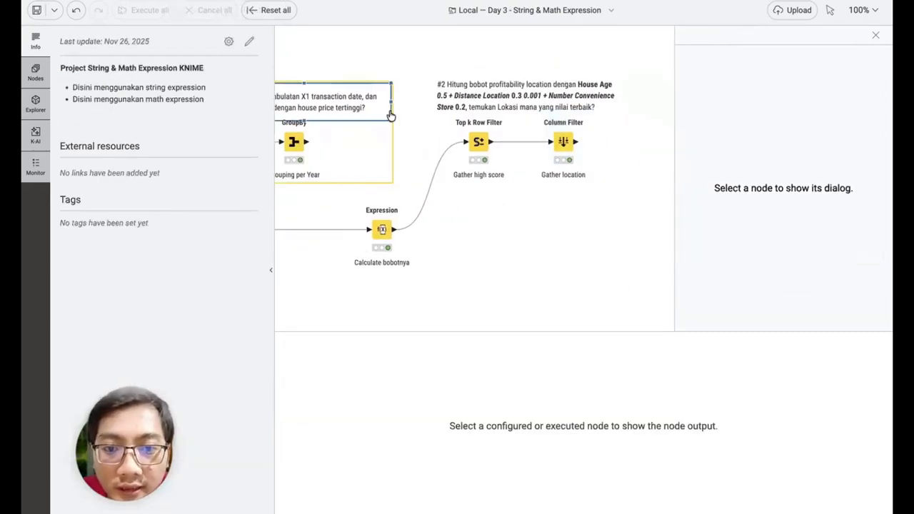
pyautogui.moveTo(372, 135)
pyautogui.mouseDown()
pyautogui.moveTo(578, 131)
pyautogui.moveTo(623, 117)
pyautogui.mouseUp()
pyautogui.press('super+z')
# - Paste a copy of the yellow frame annotation and fit it around the Top k Row Filter and Column Filter nodes
pyautogui.press('super+v')
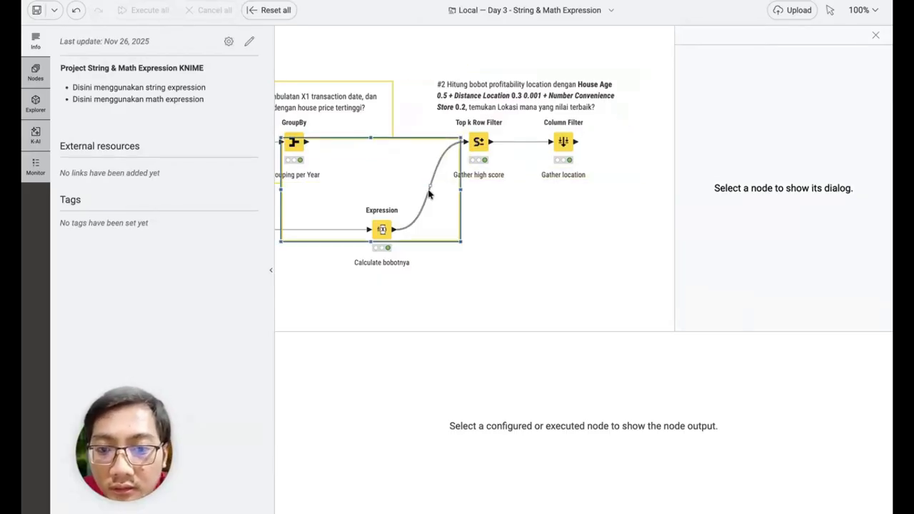
pyautogui.moveTo(406, 183)
pyautogui.mouseDown()
pyautogui.moveTo(585, 109)
pyautogui.moveTo(546, 117)
pyautogui.mouseUp()
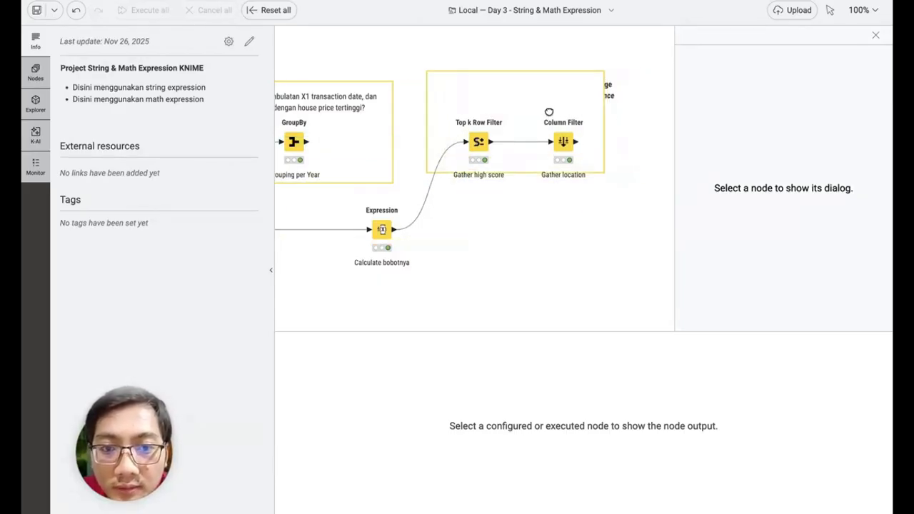
pyautogui.moveTo(513, 170); pyautogui.dragTo(513, 190)
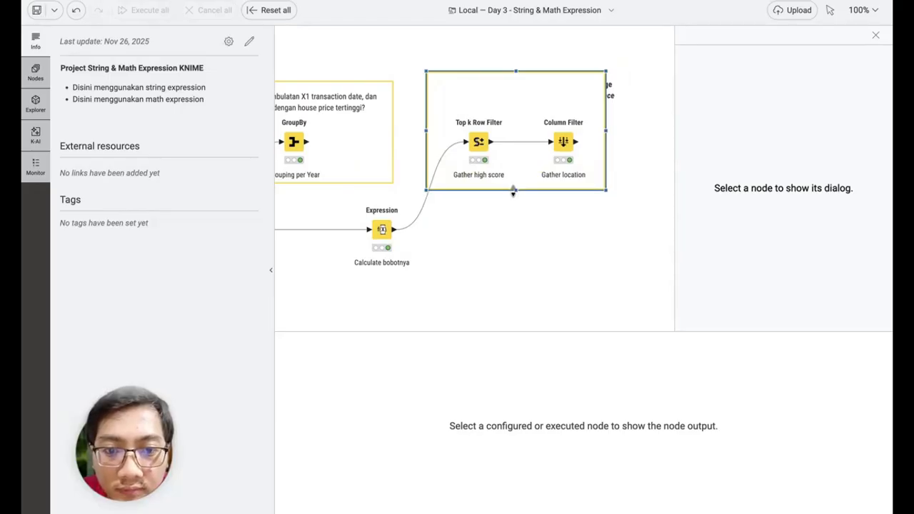
pyautogui.moveTo(605, 130); pyautogui.dragTo(626, 129)
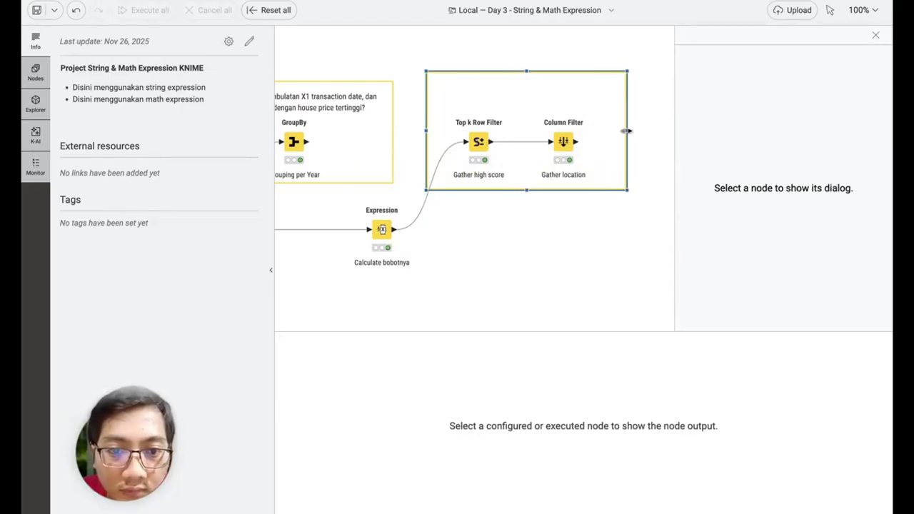
# - Send the yellow frame annotation around the Top k Row Filter and Column Filter nodes to the back
pyautogui.rightClick(617, 146)
pyautogui.moveTo(655, 238)
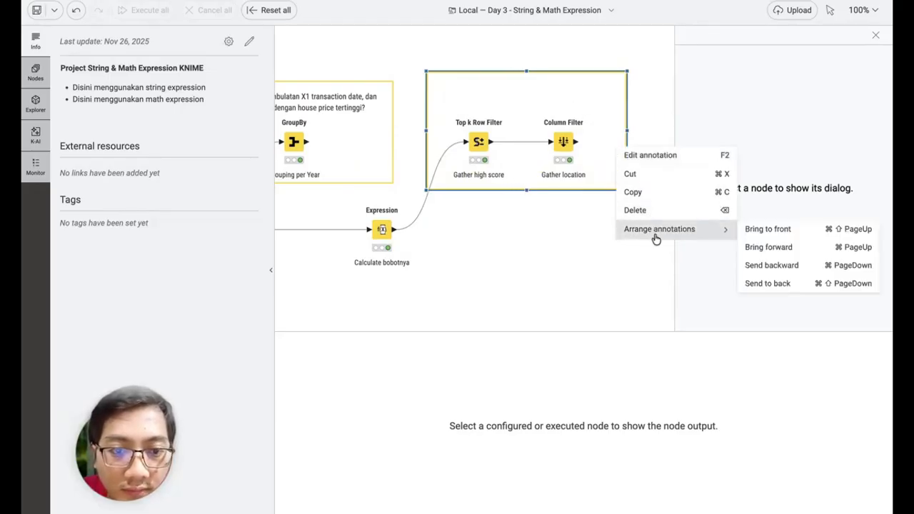
pyautogui.click(781, 283)
pyautogui.click(610, 233)
pyautogui.hscroll(-2, 610, 234)
pyautogui.scroll(2, 610, 234)
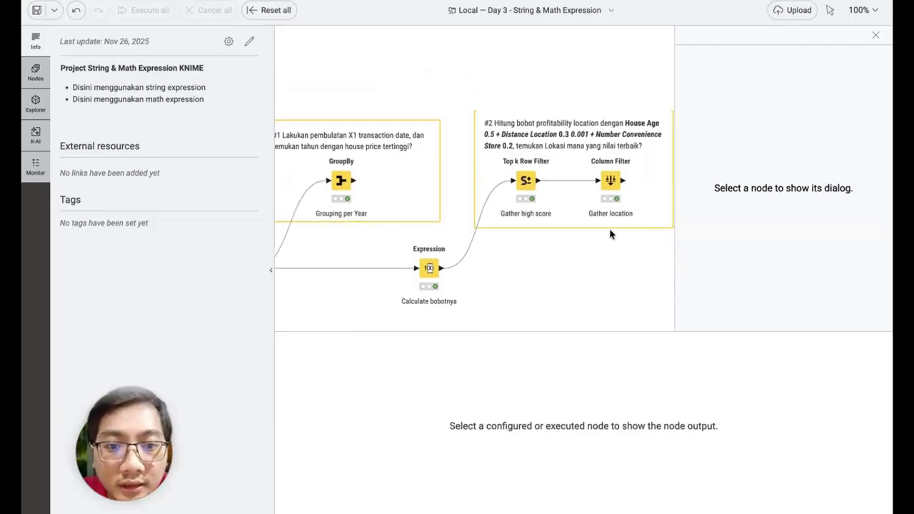
# - Extend the top edge of the yellow frame around the #2 section slightly upward to give its description more room
pyautogui.click(643, 225)
pyautogui.moveTo(571, 105); pyautogui.dragTo(571, 91)
pyautogui.click(572, 276)
pyautogui.scroll(-2, 572, 275)
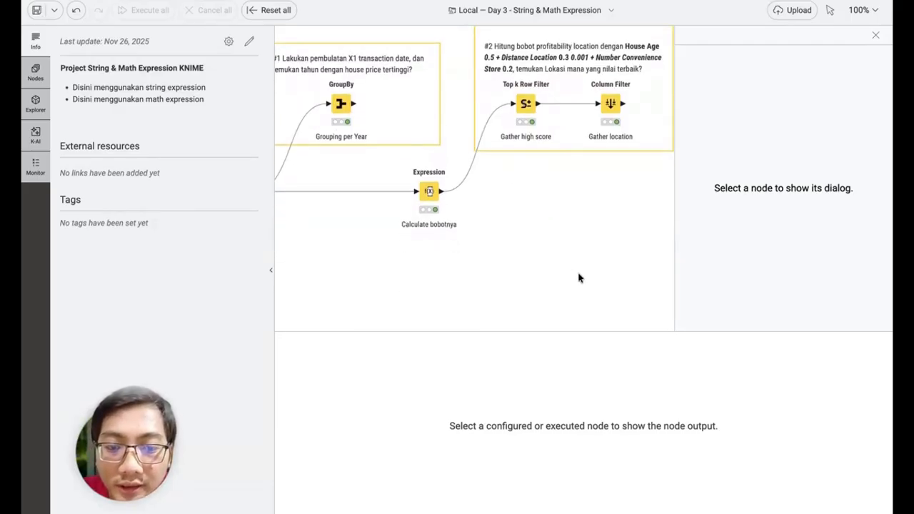
# - Open the enlarged configuration dialog of the Expression node labelled "Converting column Year"
pyautogui.hscroll(-5, 579, 278)
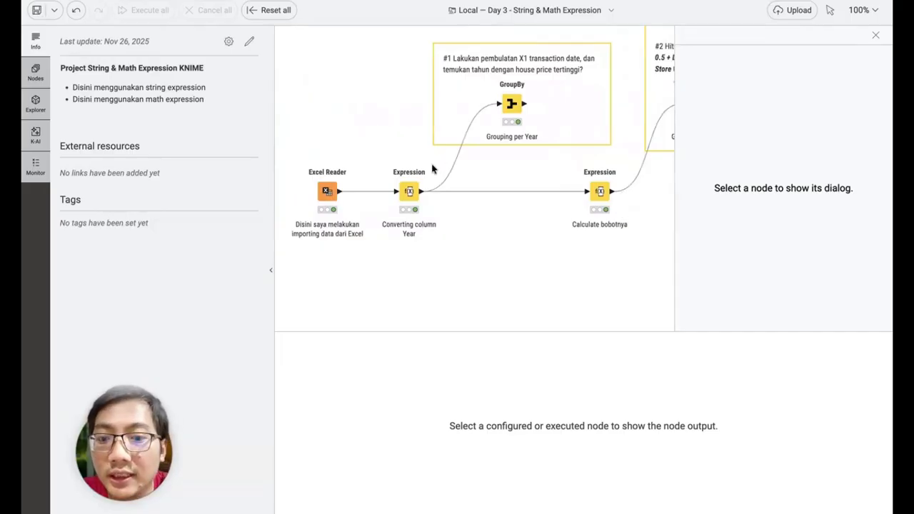
pyautogui.click(408, 184)
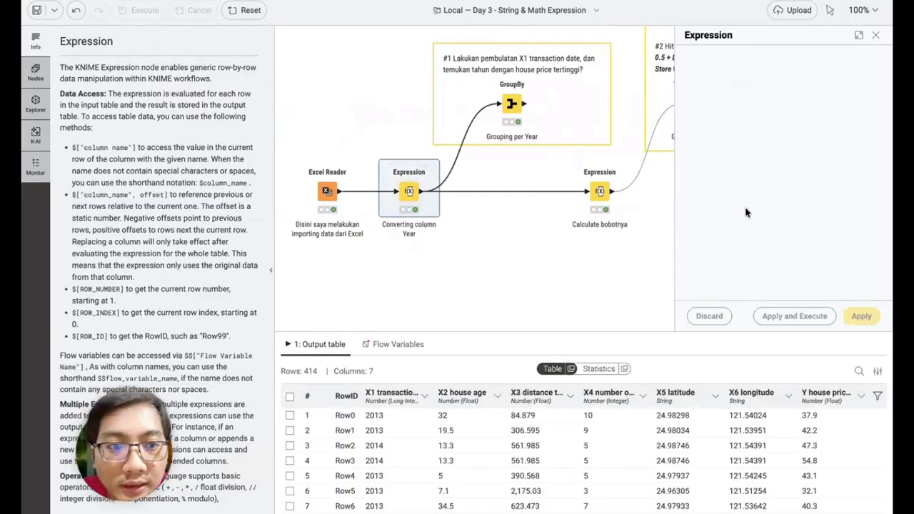
pyautogui.click(857, 35)
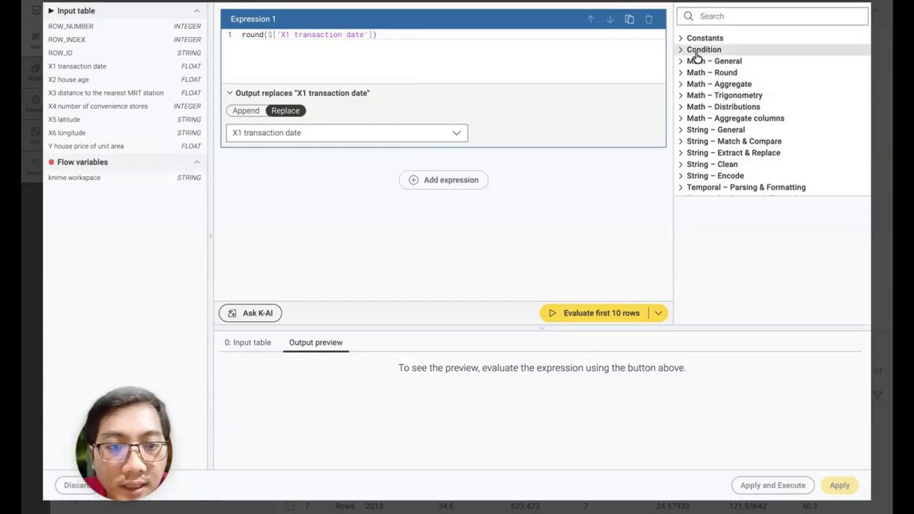
# - Examine the function catalog's Constants, Condition, Math – General, Math – Round and Math – Aggregate categories
pyautogui.click(679, 39)
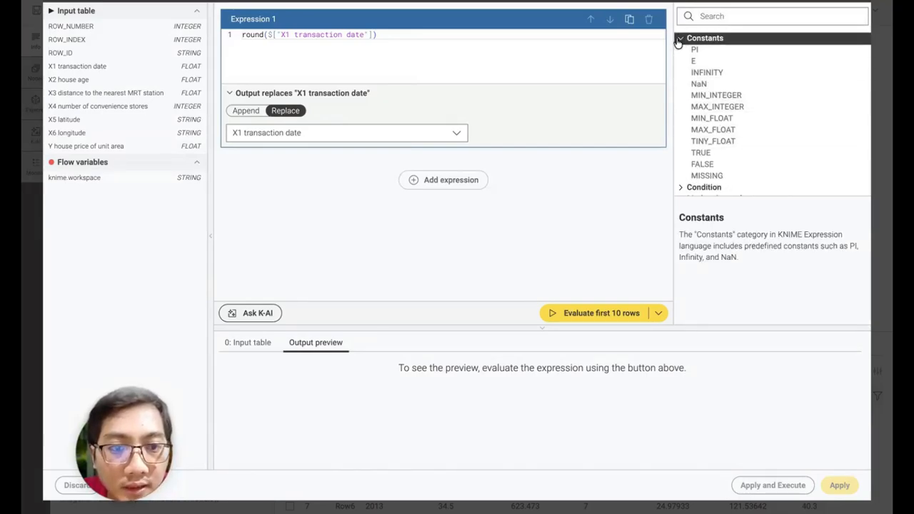
pyautogui.click(679, 38)
pyautogui.click(679, 49)
pyautogui.click(679, 49)
pyautogui.click(679, 50)
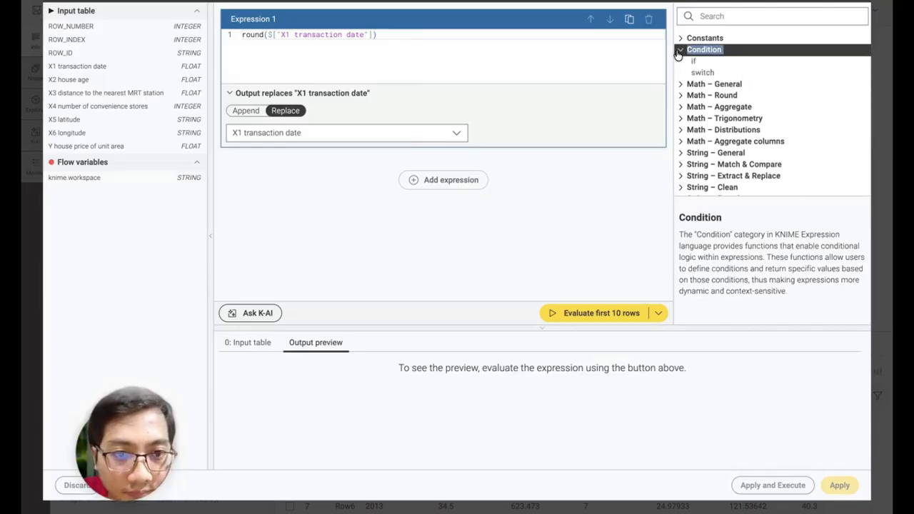
pyautogui.click(682, 51)
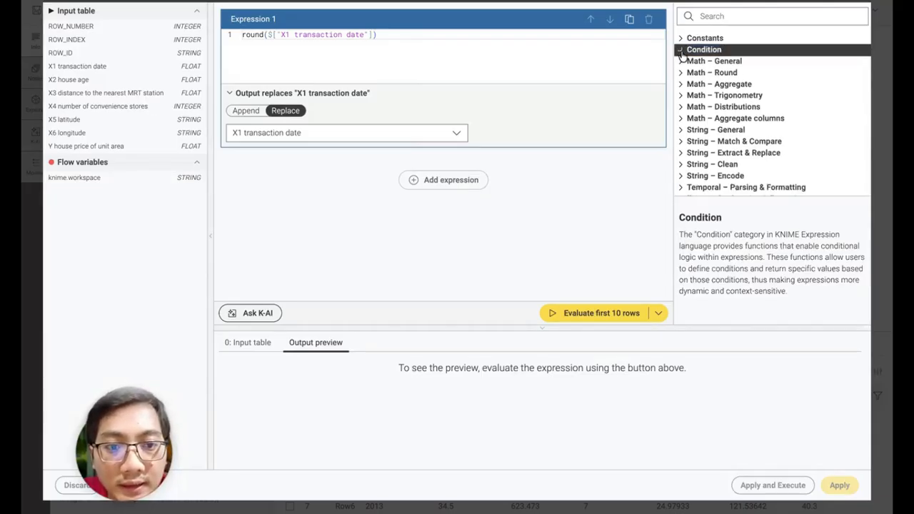
pyautogui.click(682, 62)
pyautogui.click(682, 62)
pyautogui.click(681, 61)
pyautogui.click(682, 72)
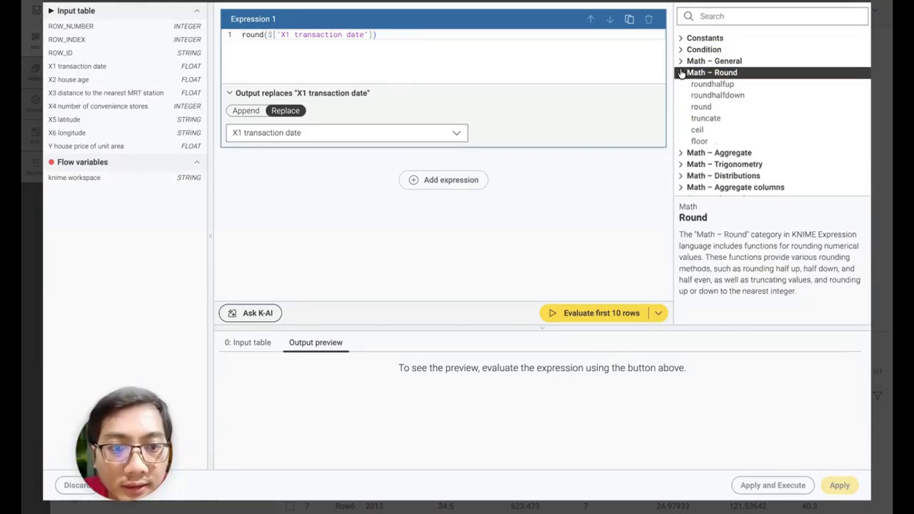
pyautogui.click(681, 72)
pyautogui.click(682, 84)
pyautogui.click(682, 83)
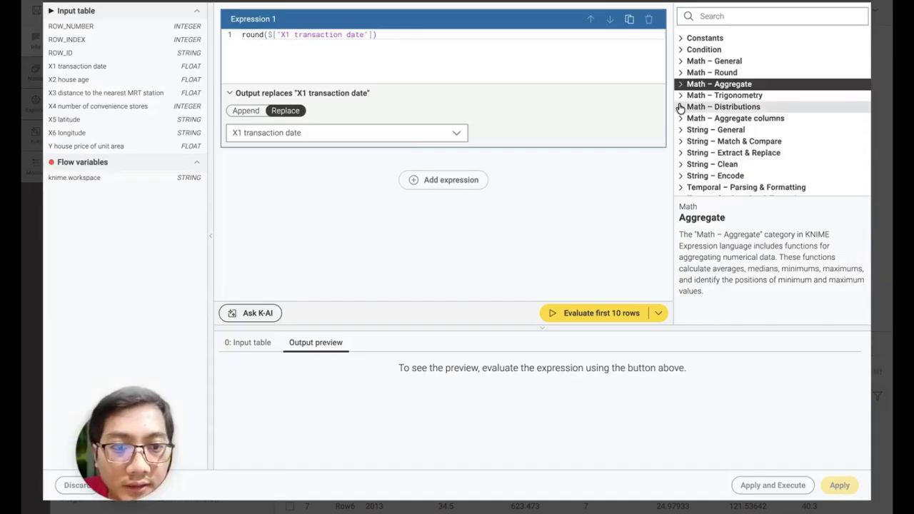
# - Examine the catalog's String – General, String – Match & Compare and Temporal – Parsing & Formatting categories
pyautogui.scroll(-1, 686, 114)
pyautogui.click(678, 98)
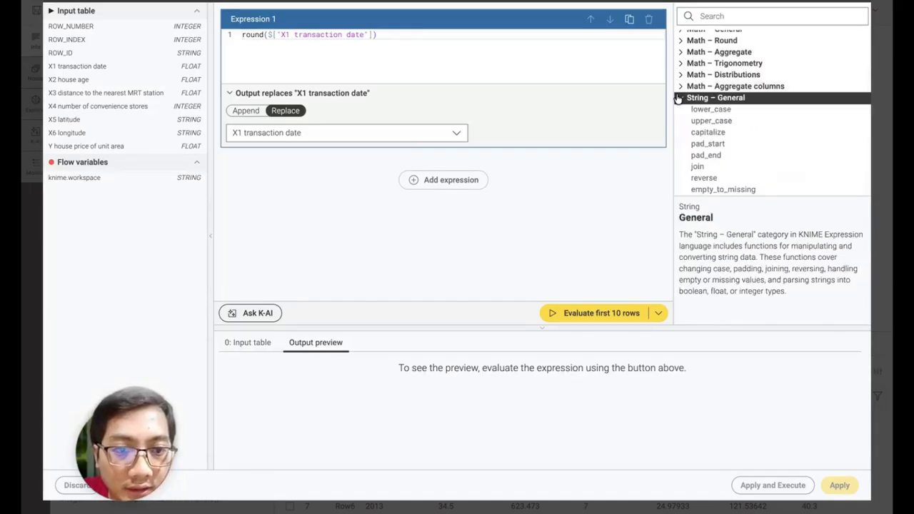
pyautogui.click(679, 98)
pyautogui.click(679, 110)
pyautogui.click(680, 109)
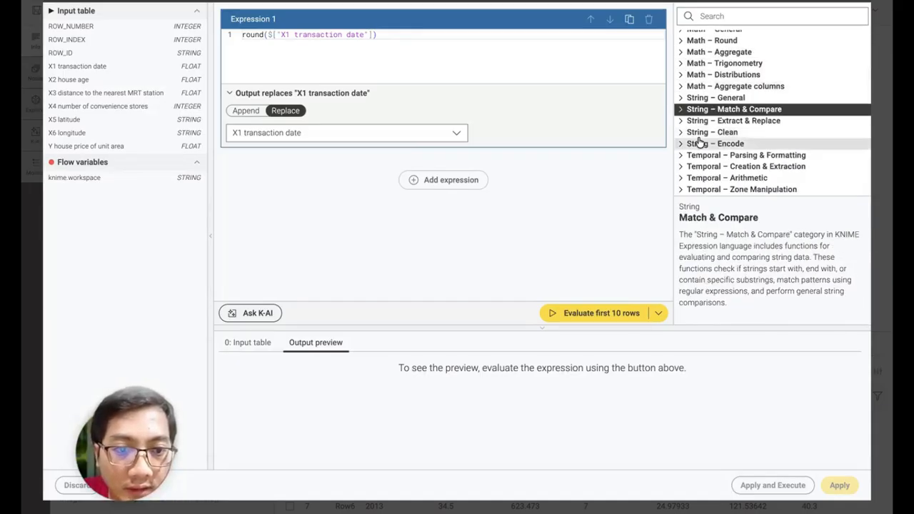
pyautogui.click(679, 155)
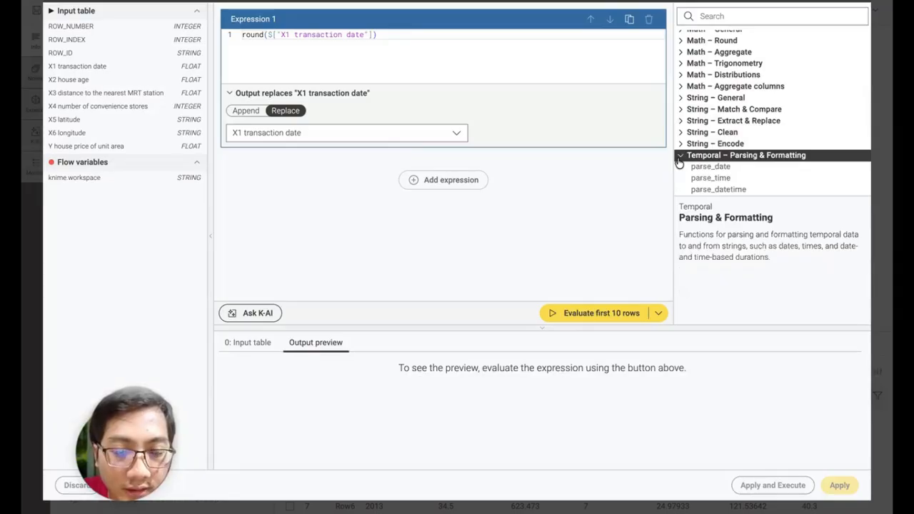
pyautogui.scroll(-3, 698, 156)
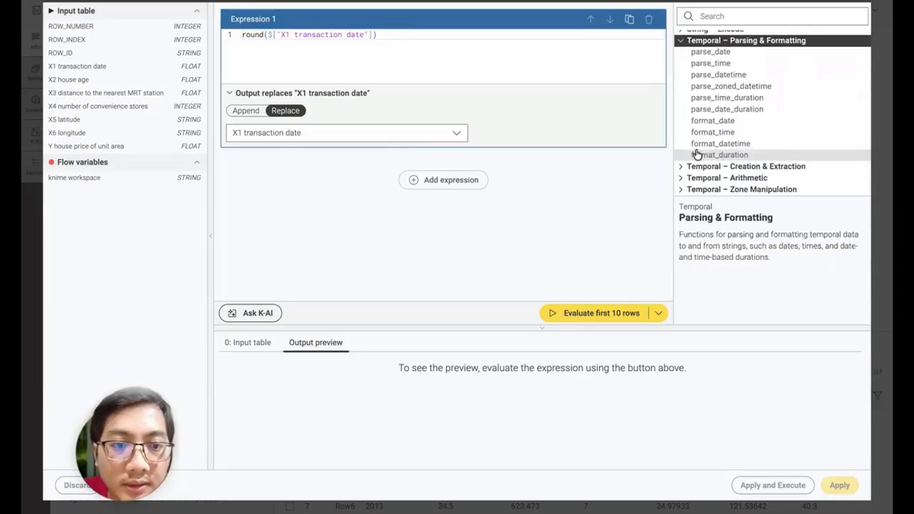
pyautogui.scroll(2, 697, 155)
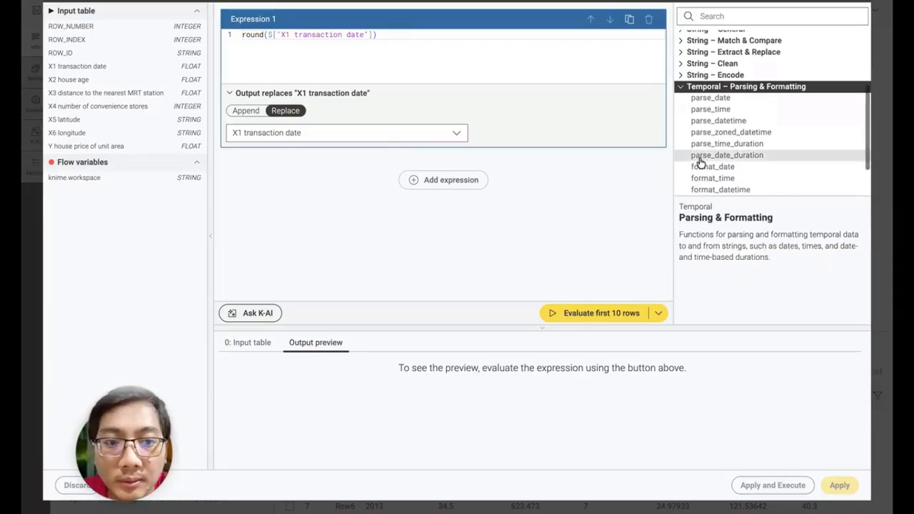
pyautogui.click(679, 86)
pyautogui.scroll(2, 729, 92)
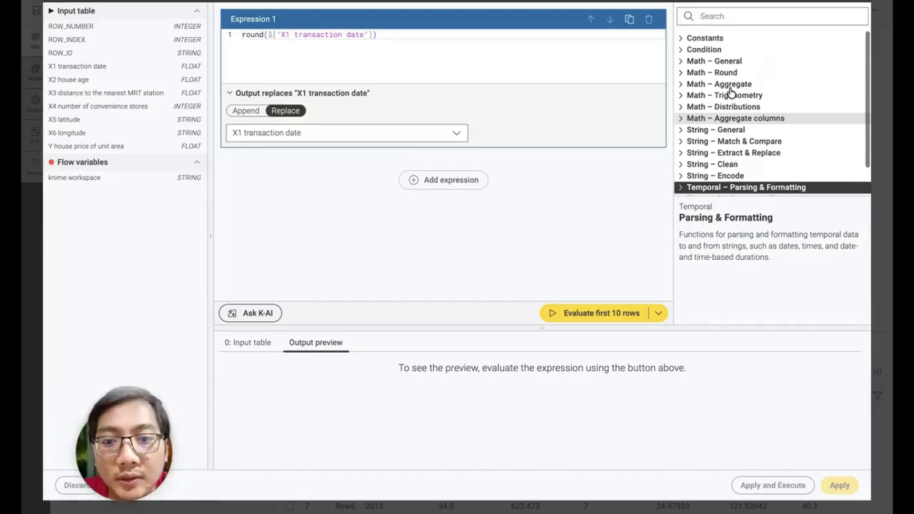
# - Close the enlarged Expression editor without changing the formula and deselect the node
pyautogui.click(385, 36)
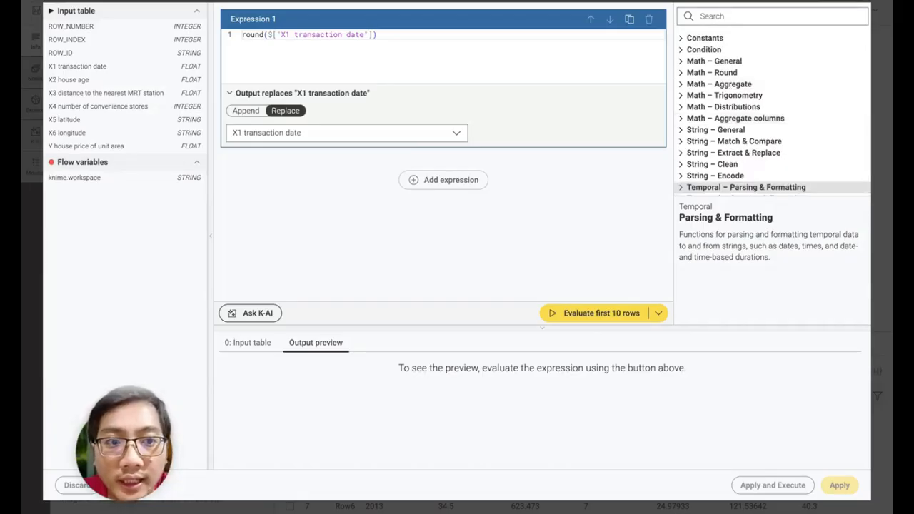
pyautogui.press('Escape')
pyautogui.hscroll(2, 559, 212)
pyautogui.scroll(2, 558, 212)
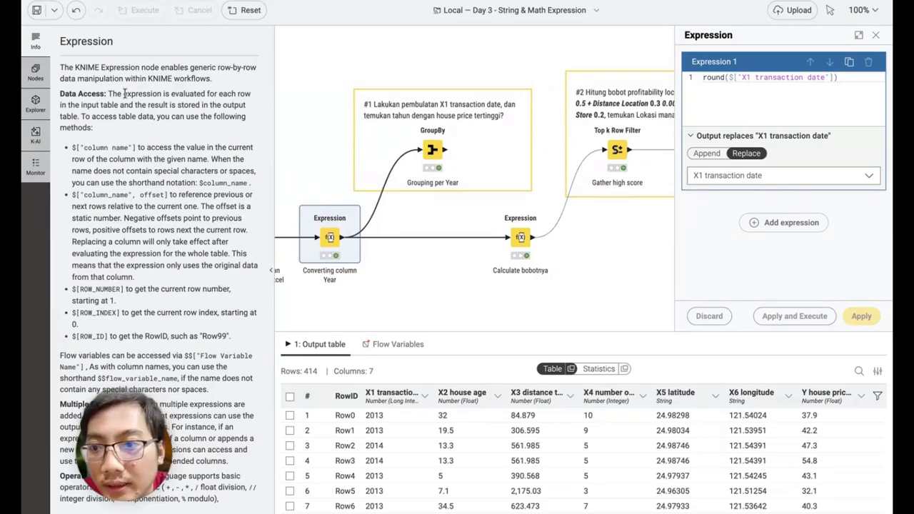
pyautogui.click(324, 93)
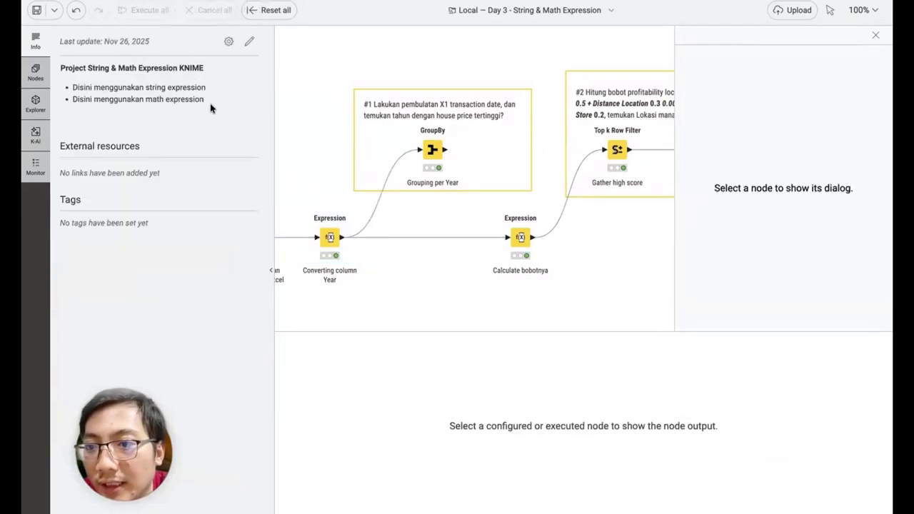